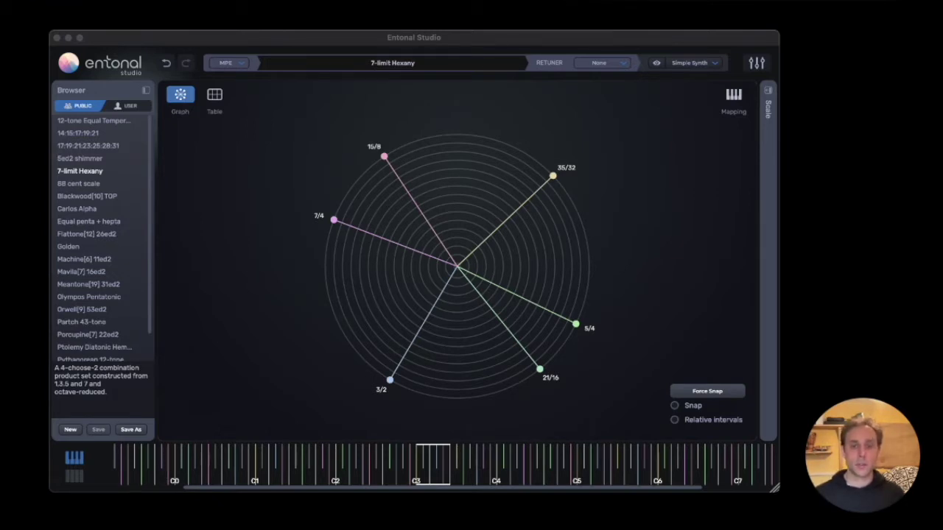
Step: Look through the synth list, which offers Cypher2 and Surge under Synth, without changing anything
left_click(512, 38)
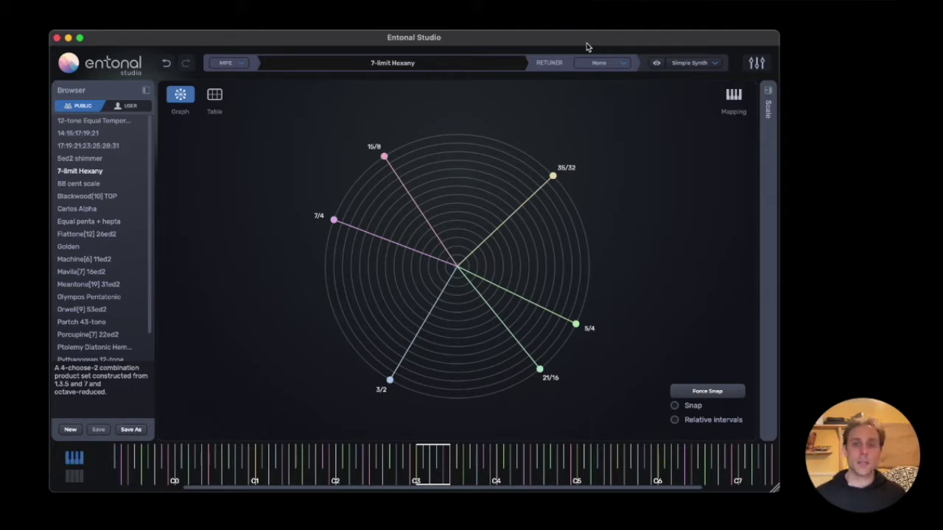
left_click(714, 65)
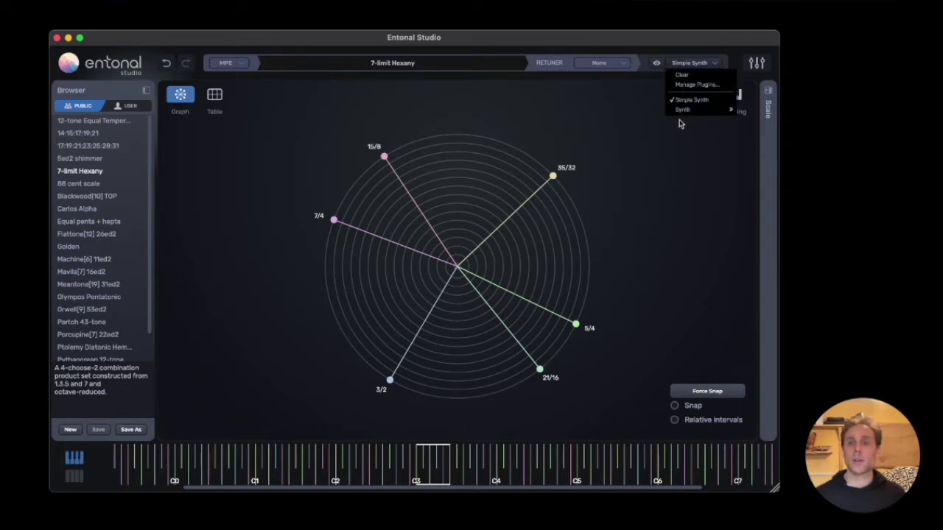
mouse_move(679, 115)
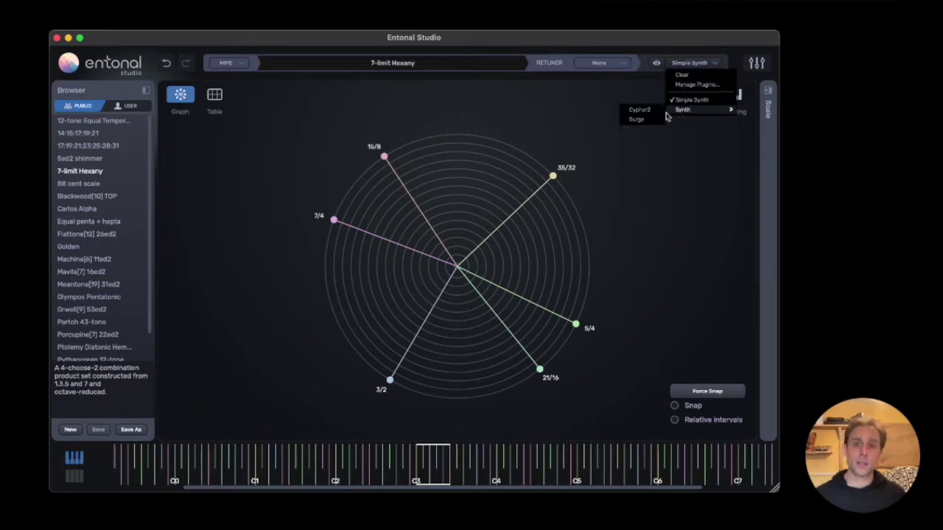
left_click(700, 156)
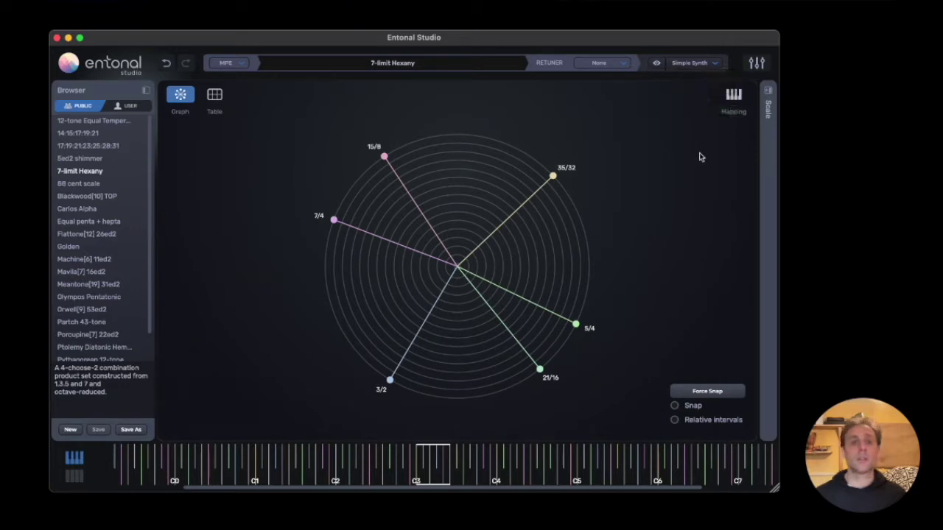
Step: Dismiss the reopened synth list and bring up the Simple Synth settings window
left_click(718, 66)
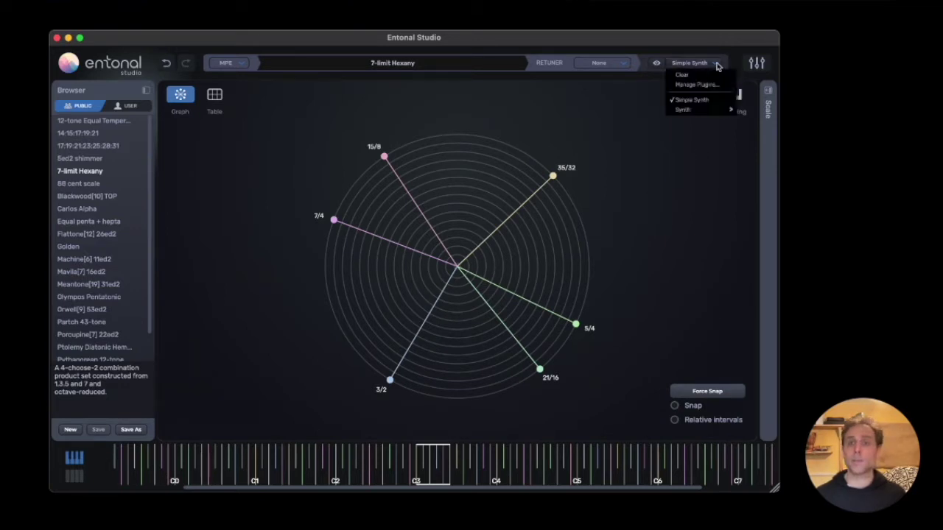
left_click(481, 111)
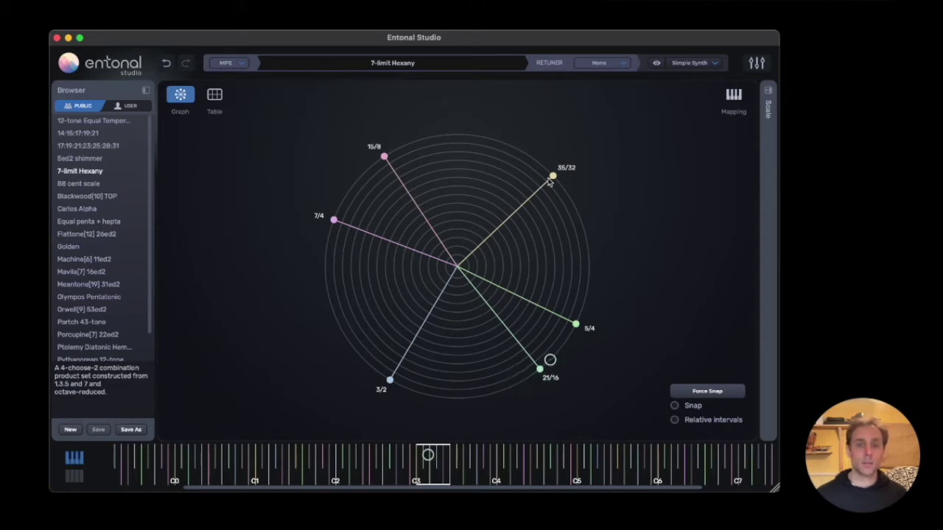
left_click(657, 64)
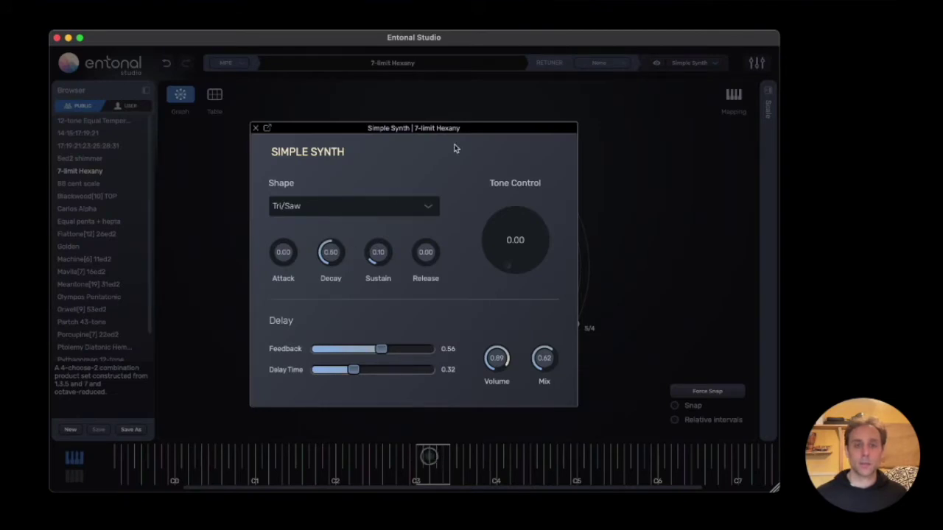
Step: Set the Simple Synth's tone control to 0.24 and delay time to 0.11, then close it
left_click_drag(519, 239, 497, 213)
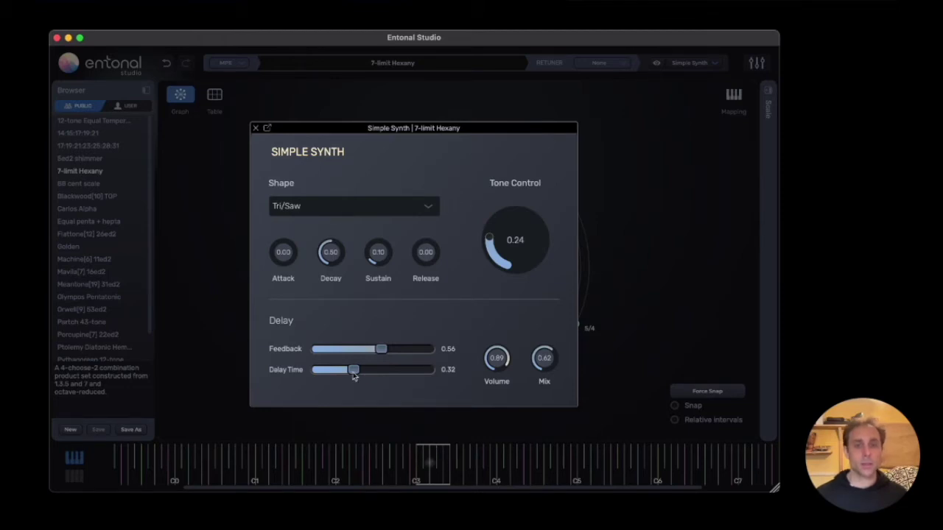
left_click_drag(357, 372, 328, 373)
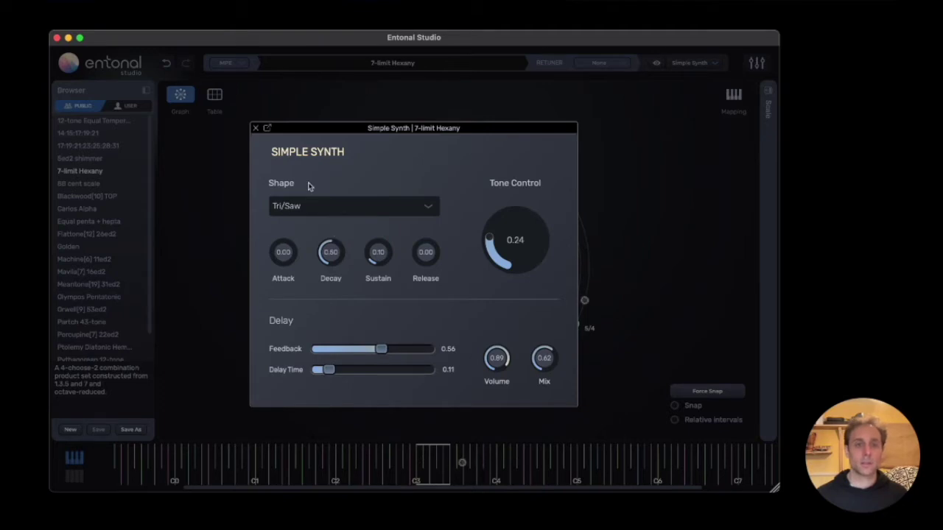
left_click(256, 128)
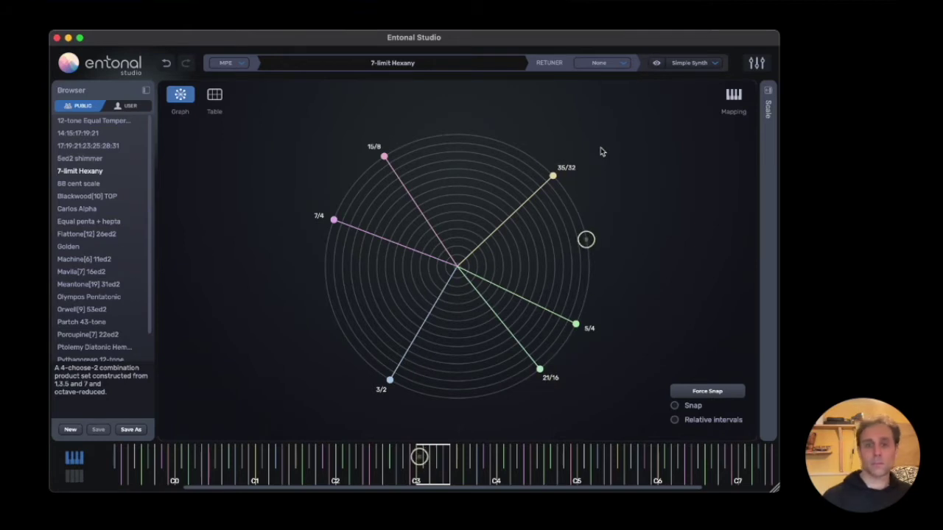
left_click(243, 64)
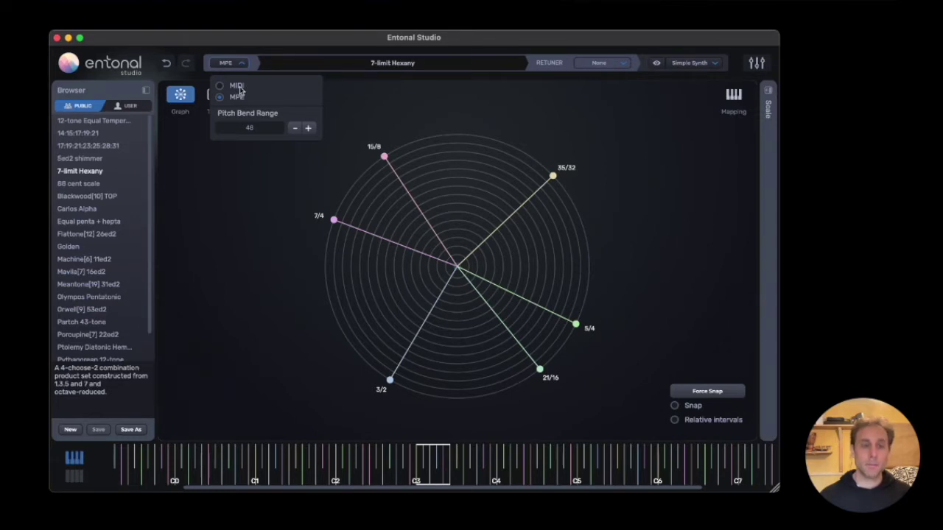
Step: Change the output mode from MPE to MIDI, with a pitch bend range of 2
left_click(236, 86)
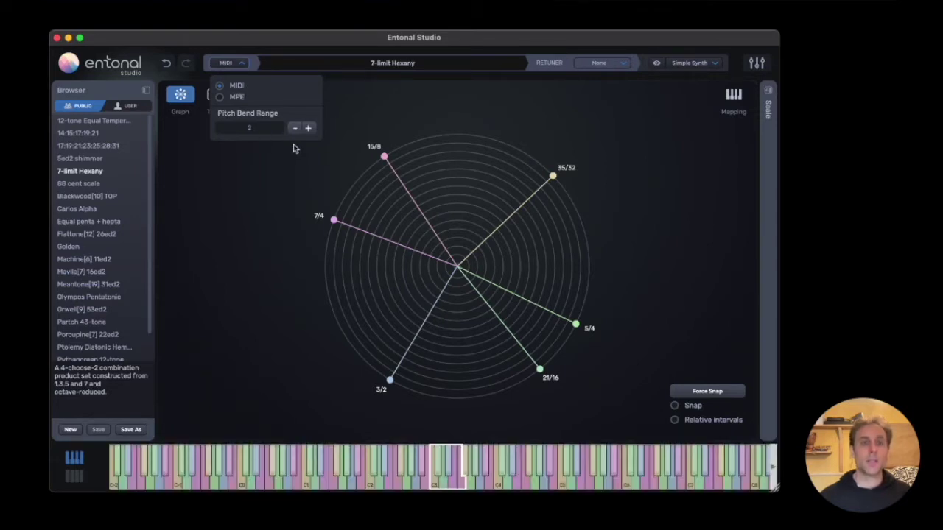
left_click(480, 106)
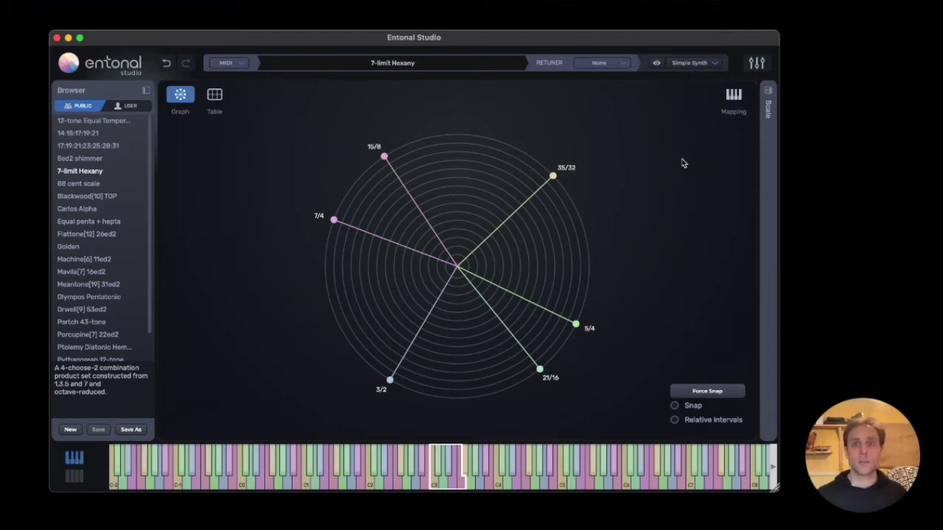
Step: Replace Simple Synth with Surge from the synth list
left_click(714, 65)
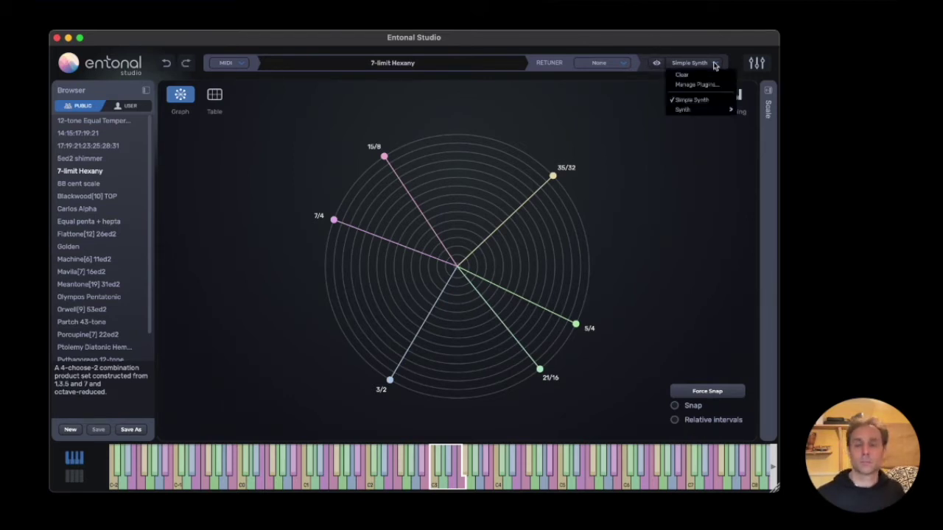
mouse_move(686, 114)
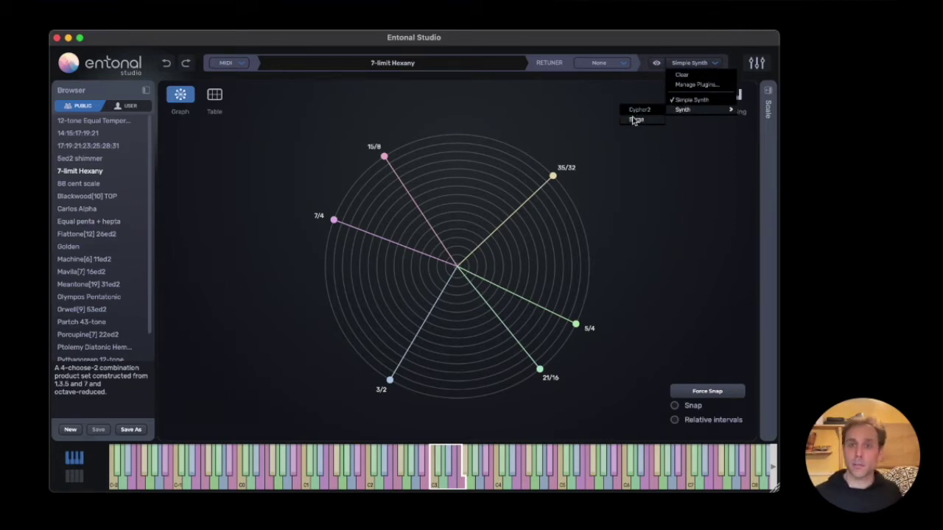
left_click(660, 122)
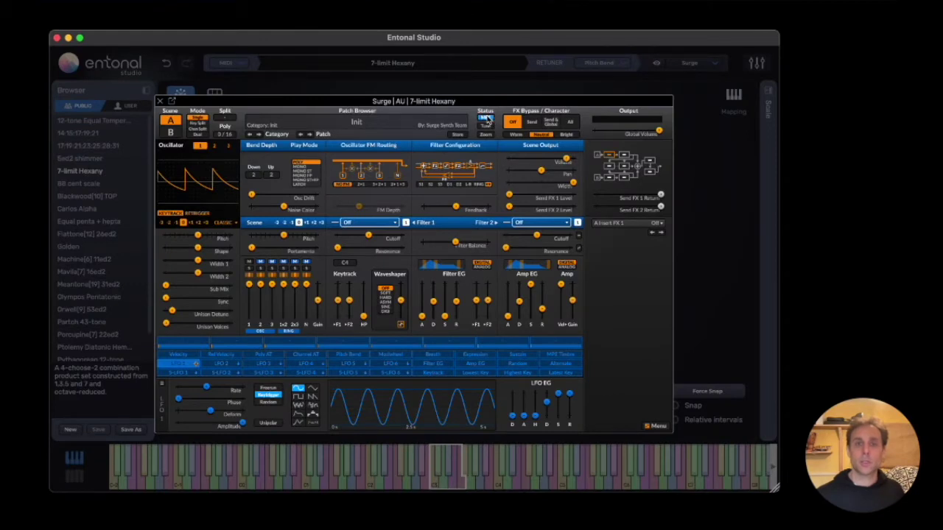
Step: Load Surge's Keys > Digi Harpsi patch, lower its global volume, and close Surge
left_click(445, 123)
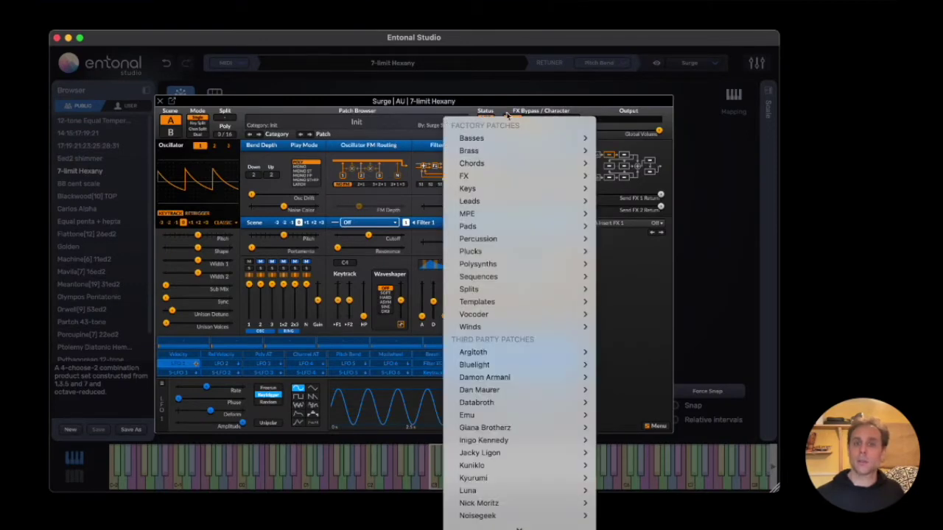
mouse_move(508, 199)
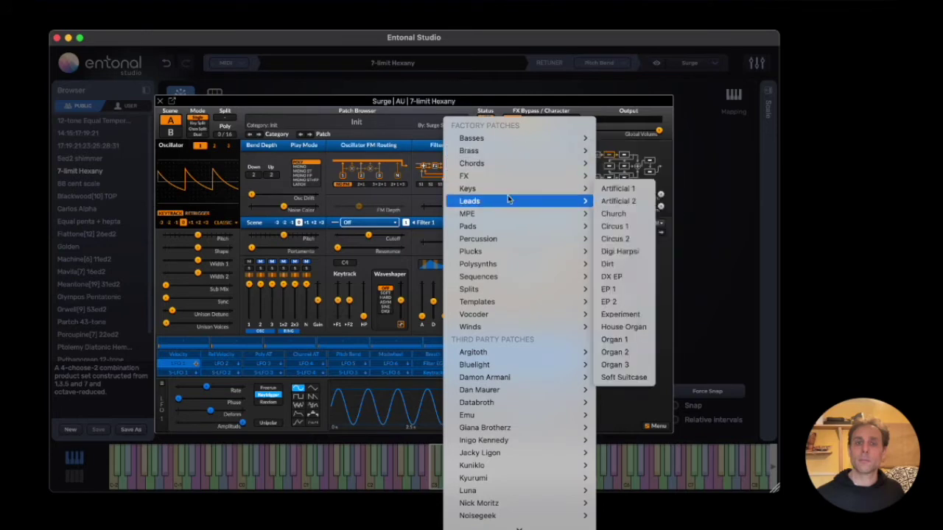
left_click(643, 251)
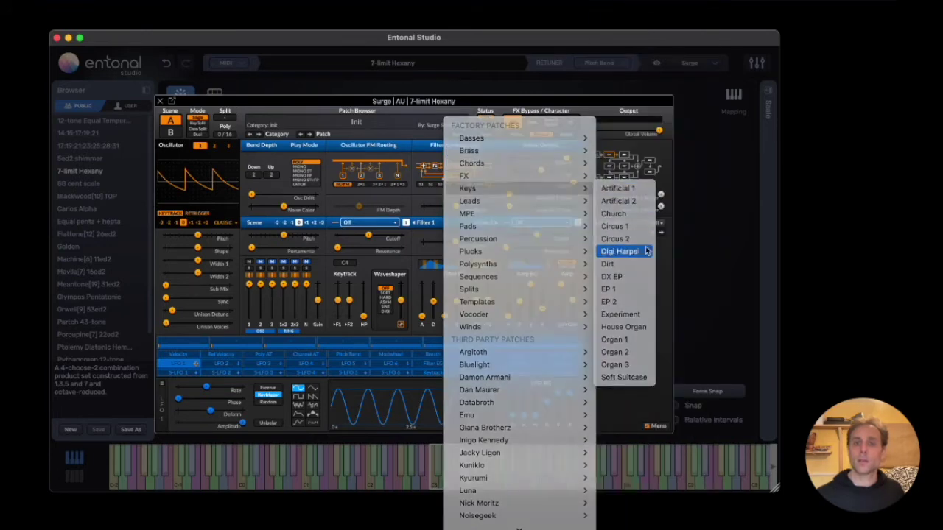
left_click_drag(658, 131, 658, 131)
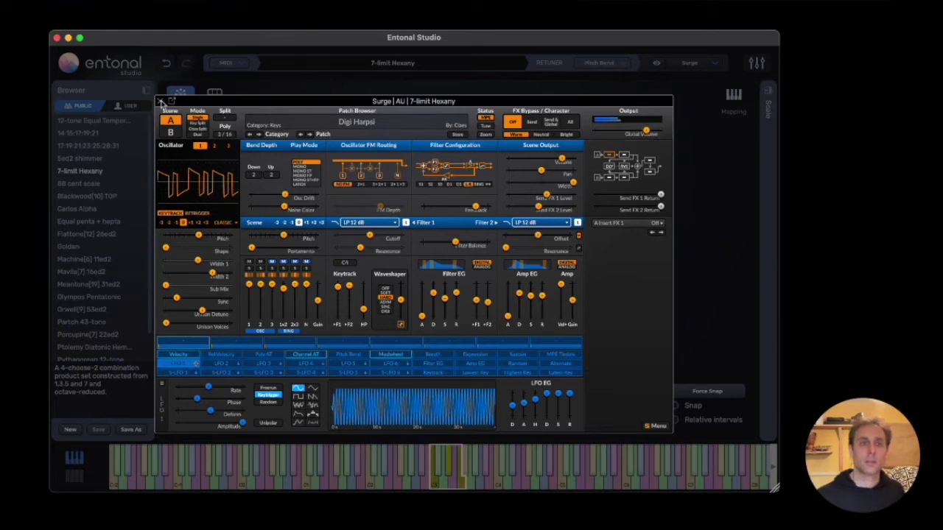
left_click(160, 101)
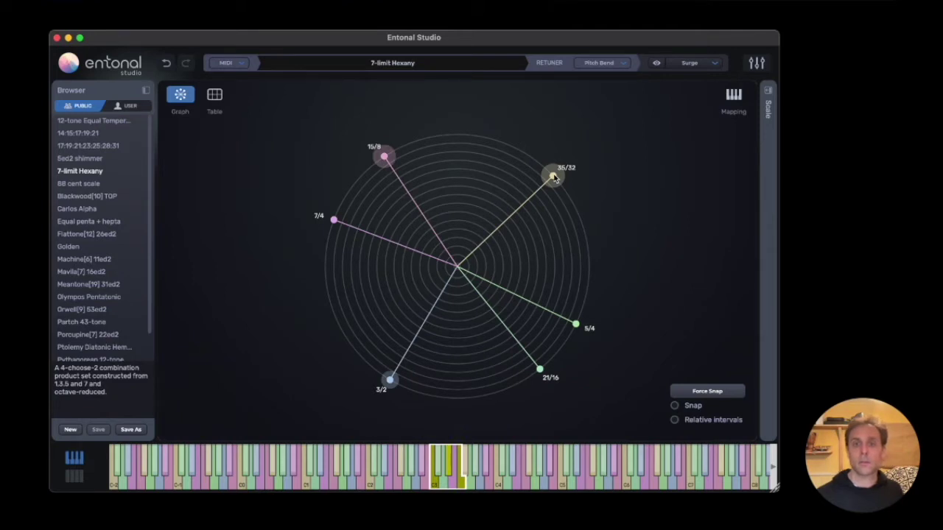
Step: Lower the 35/32 note to 222.184 cents, then enable Snap and settle it on 27/23
left_click_drag(553, 177, 577, 219)
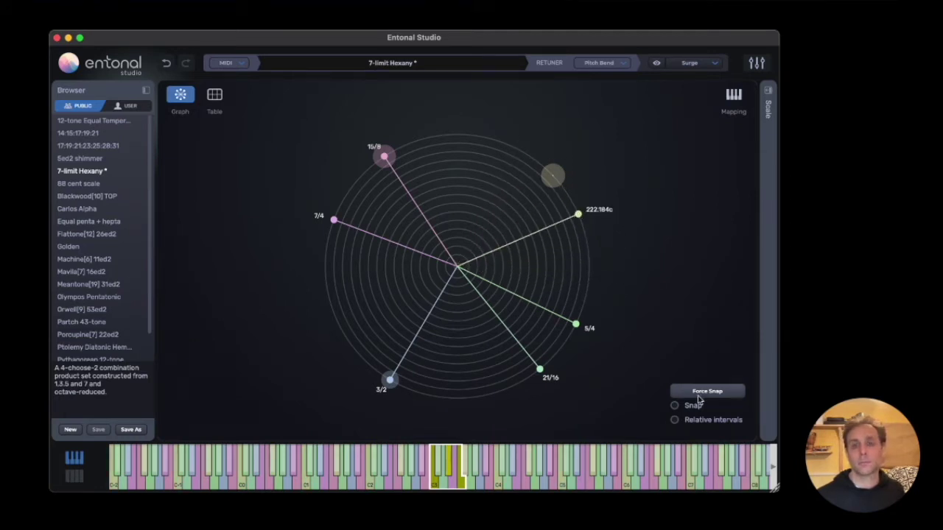
left_click(673, 406)
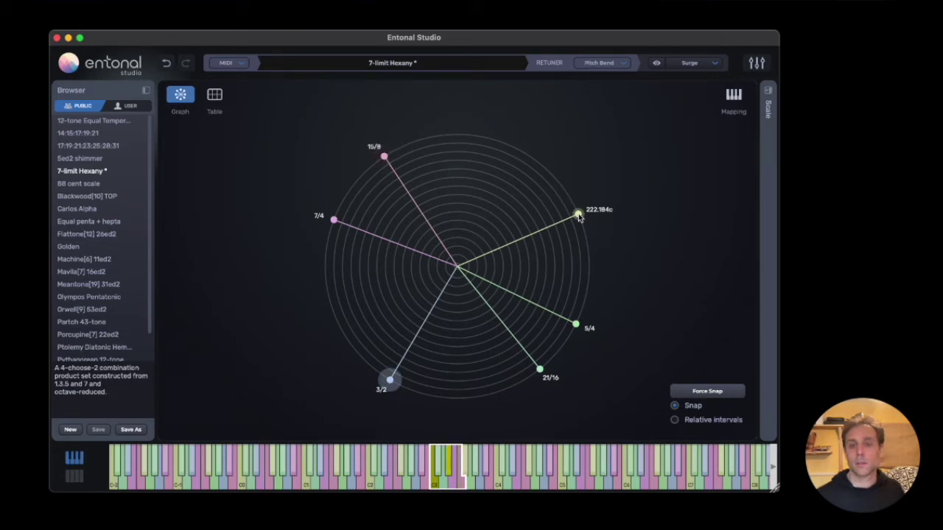
left_click_drag(578, 214, 595, 252)
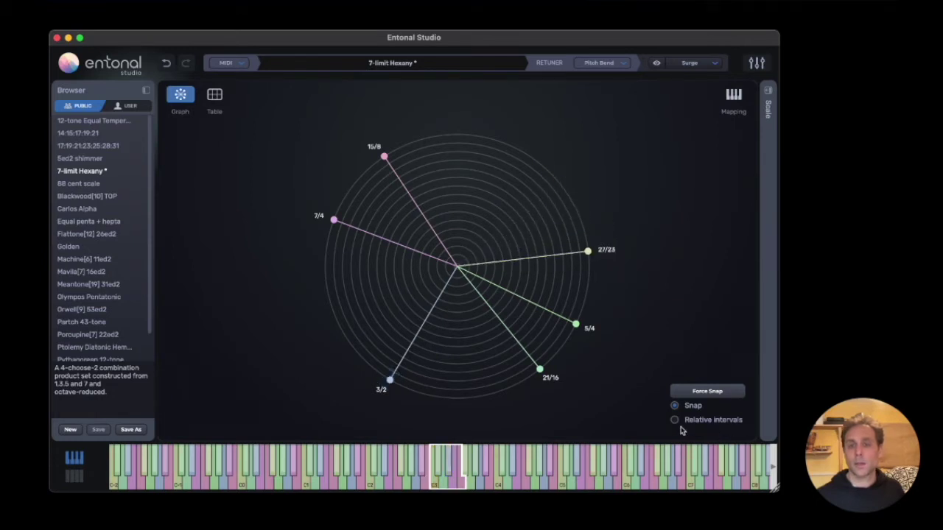
left_click(675, 420)
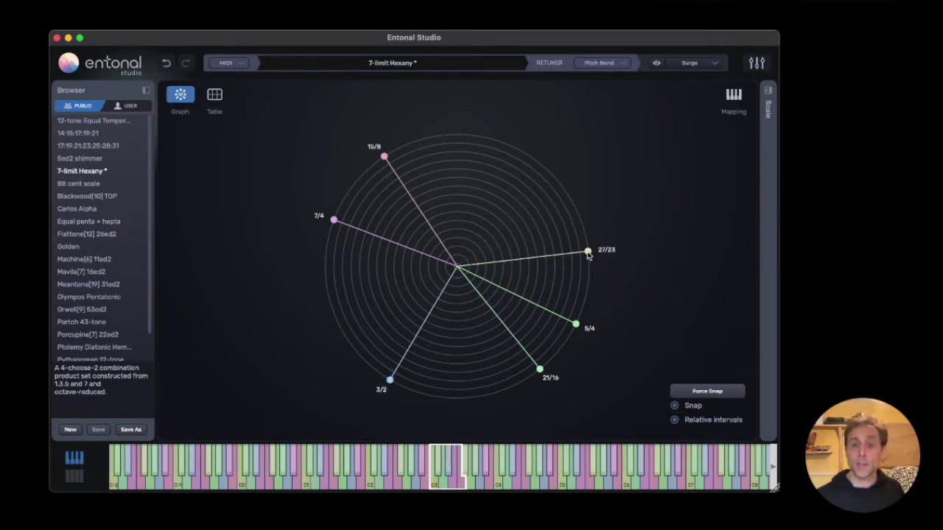
Step: Retune the 27/23 note through 9/8 to 6/5, with relative intervals shown
left_click(588, 252)
left_click_drag(587, 253, 570, 208)
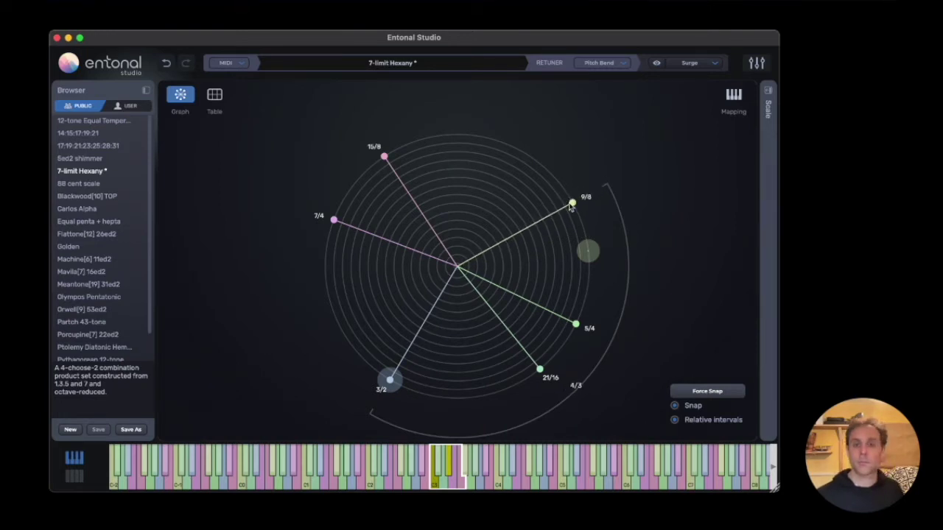
left_click_drag(570, 207, 573, 280)
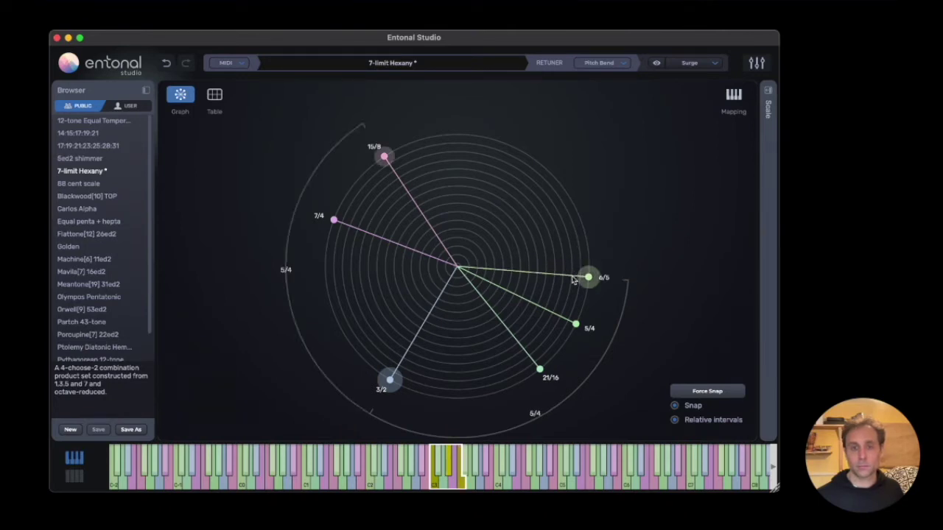
left_click(768, 90)
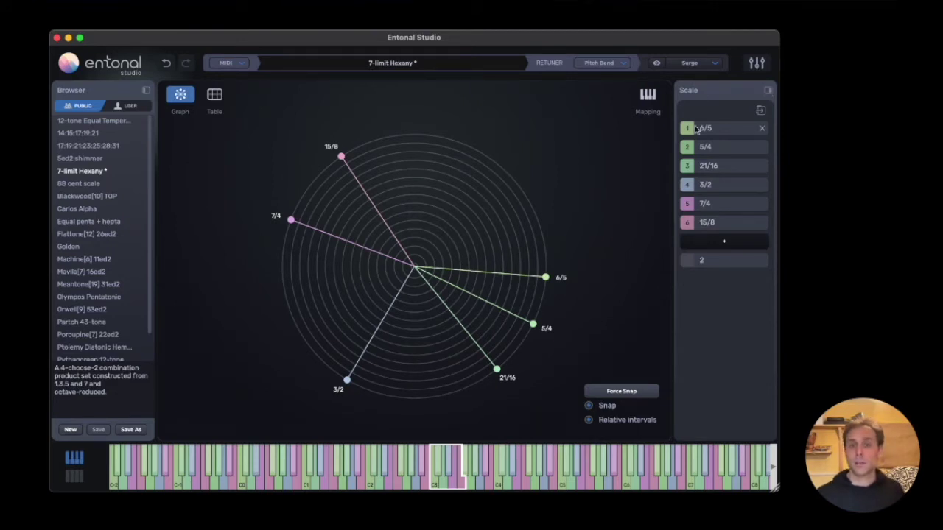
Step: Retune the 6/5 note to 9/8 and the 5/4 note to 15/11
mouse_move(722, 209)
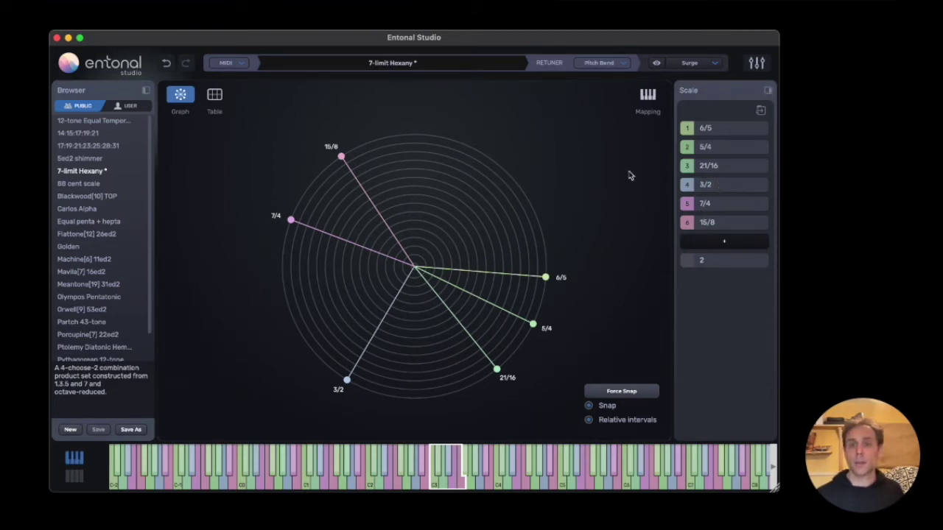
left_click_drag(546, 278, 537, 205)
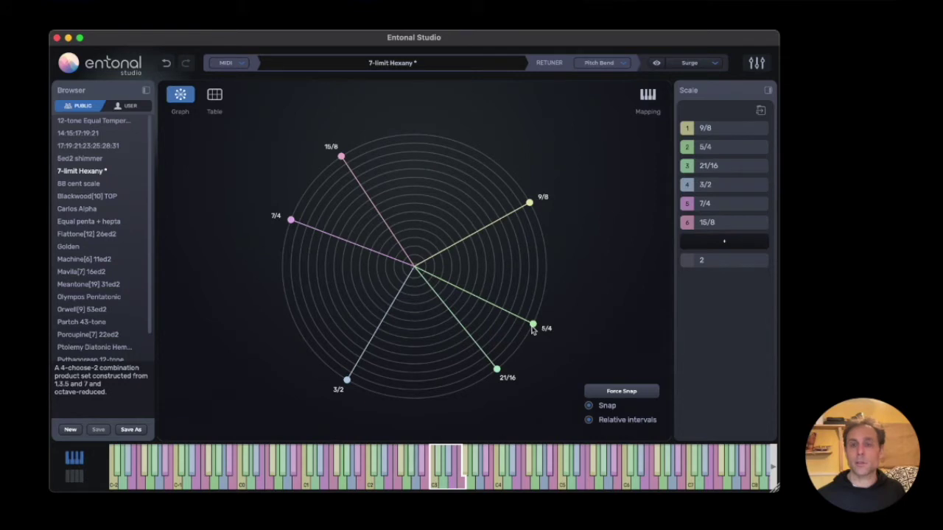
left_click_drag(533, 329, 456, 391)
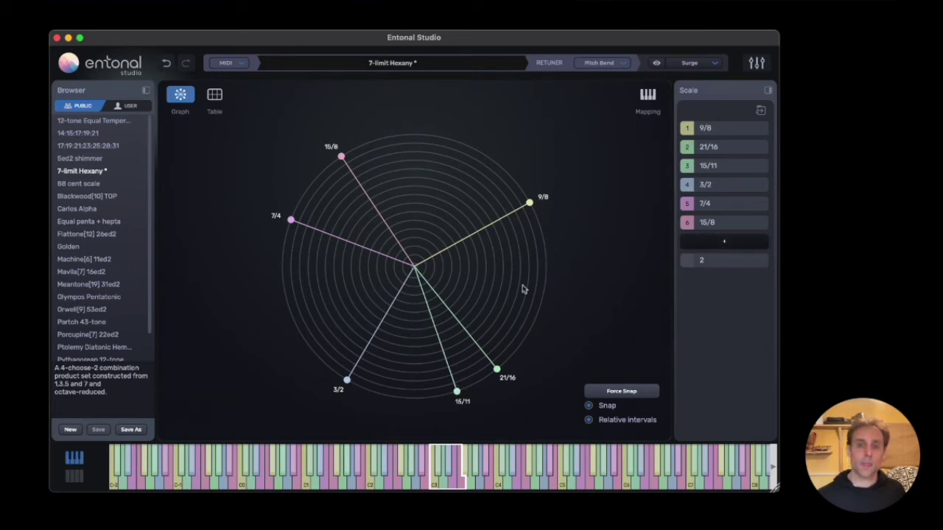
left_click(73, 431)
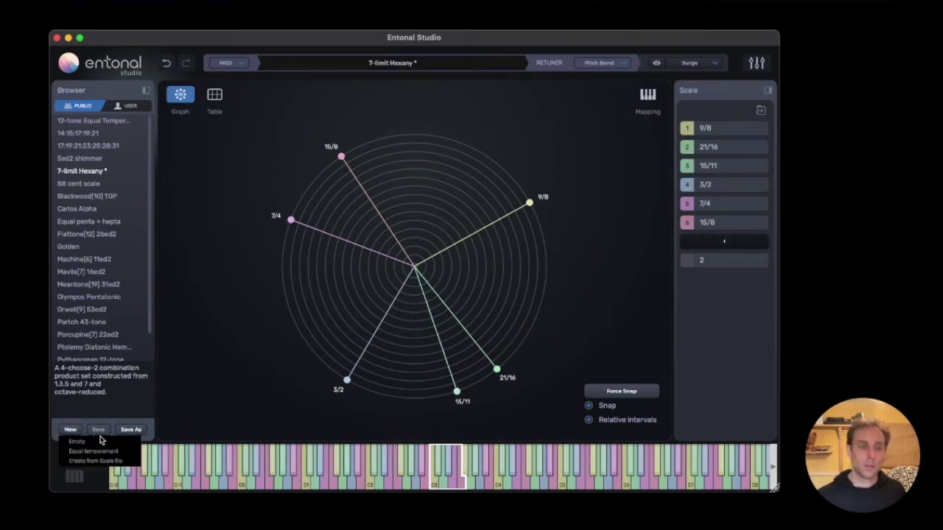
Step: Start an empty scale and add the notes 1/1 and 6/5
left_click(91, 442)
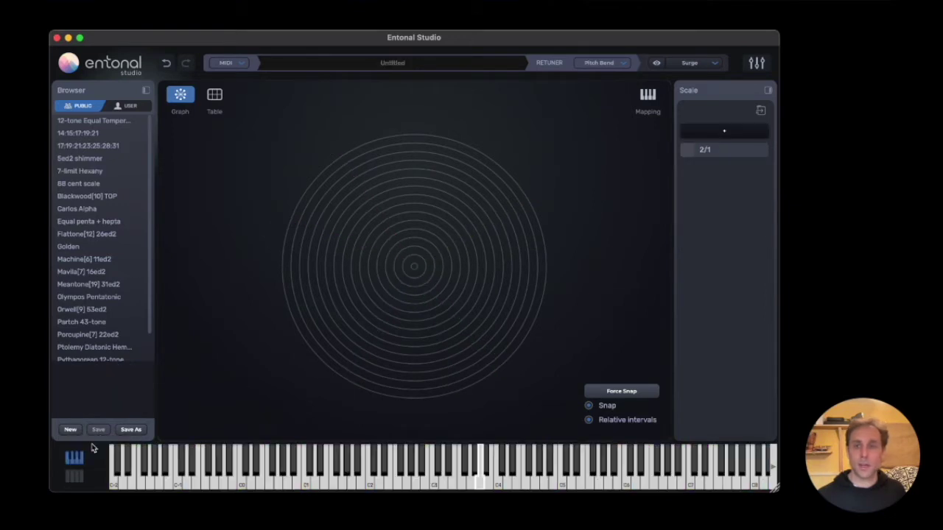
left_click(735, 133)
type("1/1")
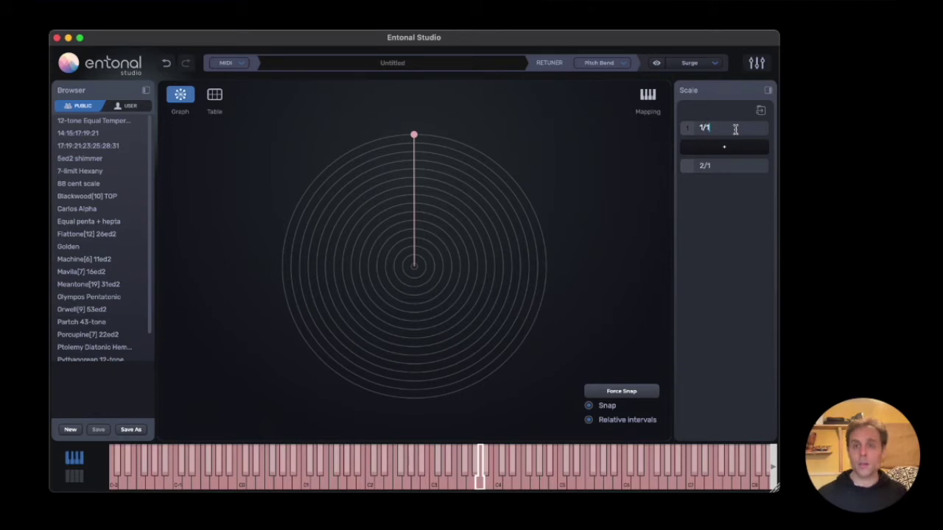
key("Return")
left_click(734, 147)
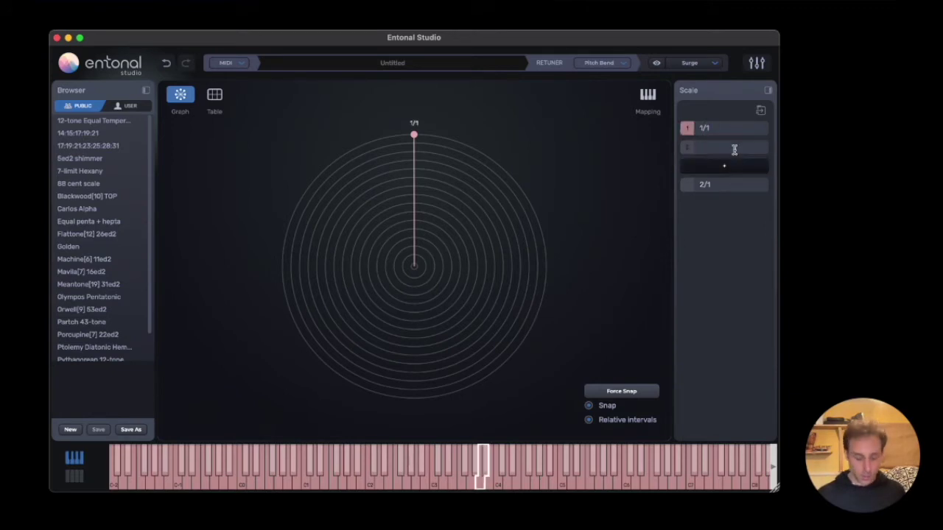
type("6/5")
key("Return")
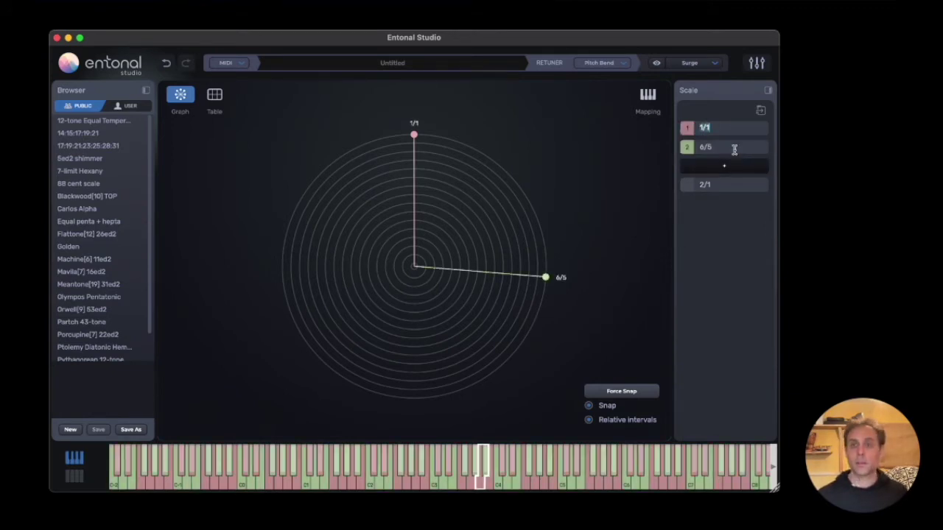
Step: Add the notes 3/2 and 9/5 to the new scale
left_click(728, 165)
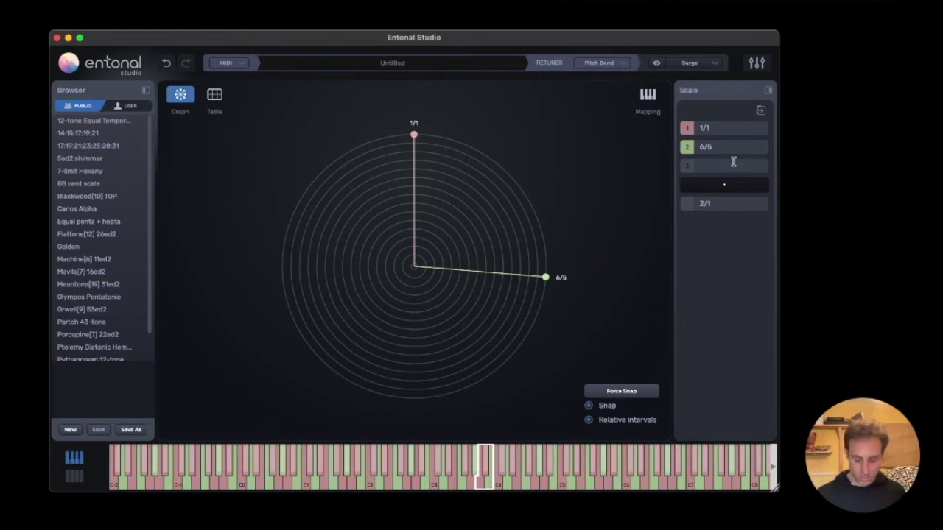
type("3/2")
key("Return")
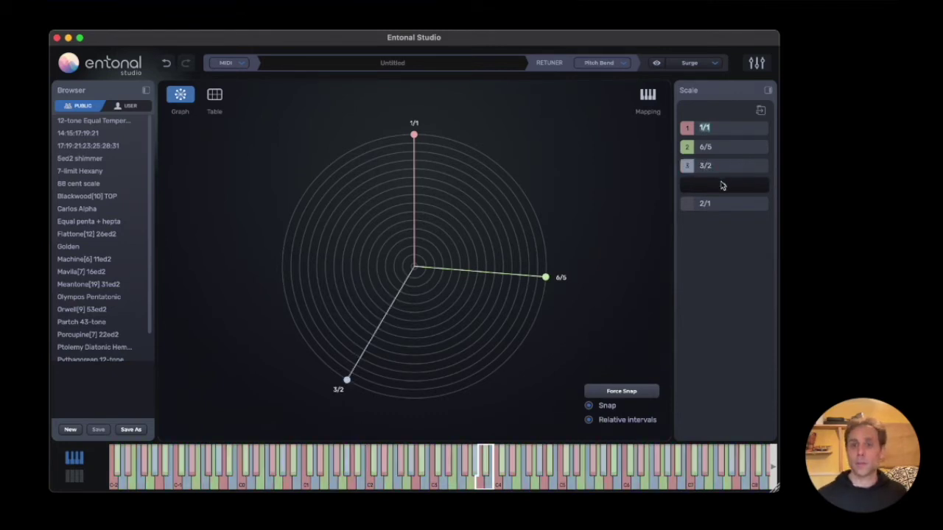
left_click(735, 185)
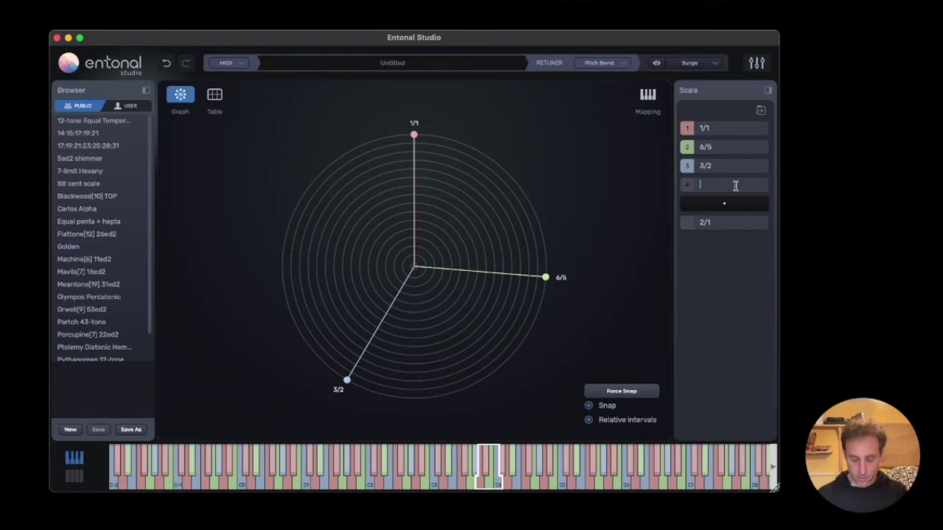
type("9/5")
key("Return")
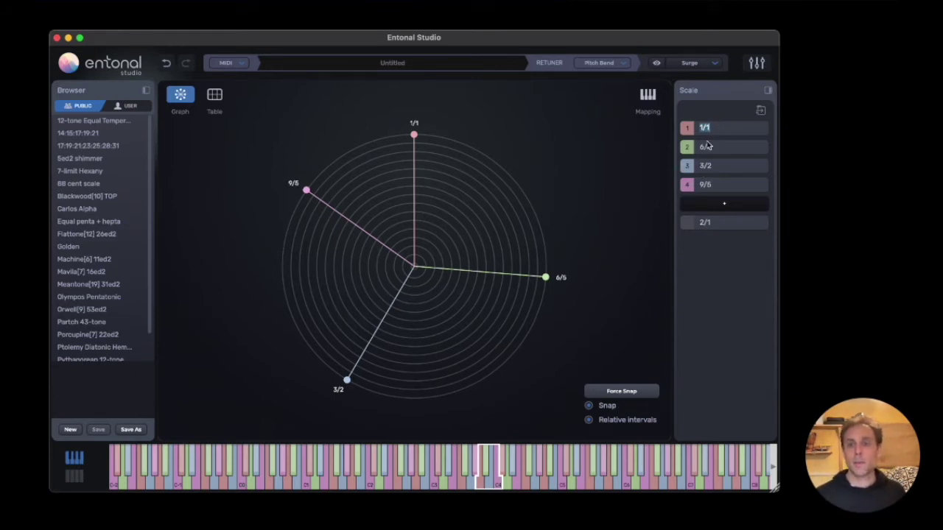
Step: Turn off relative intervals and add a 500c note, nudging its pitch slightly
left_click(588, 420)
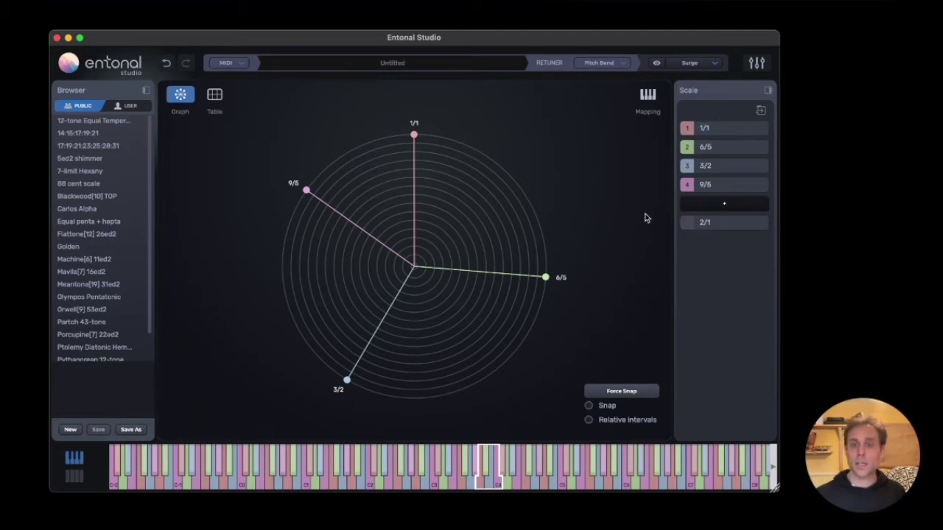
left_click(725, 207)
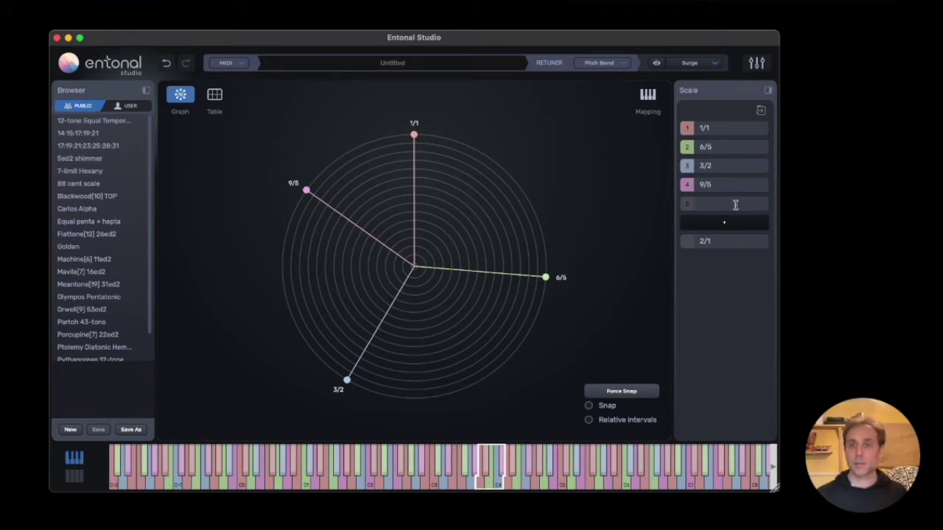
type("500c")
key("Return")
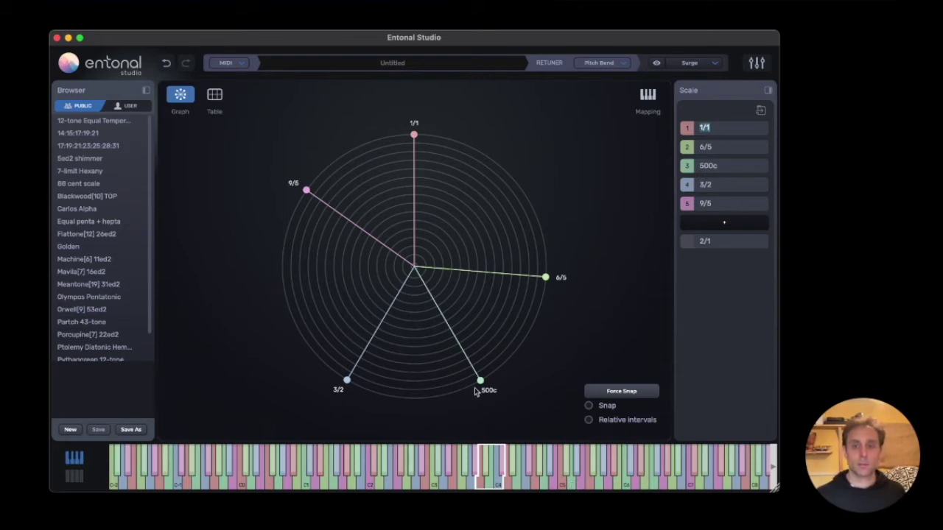
left_click_drag(481, 381, 492, 403)
Step: Change the scale's period from 2/1 to 3/1, then to 3/2
mouse_move(761, 151)
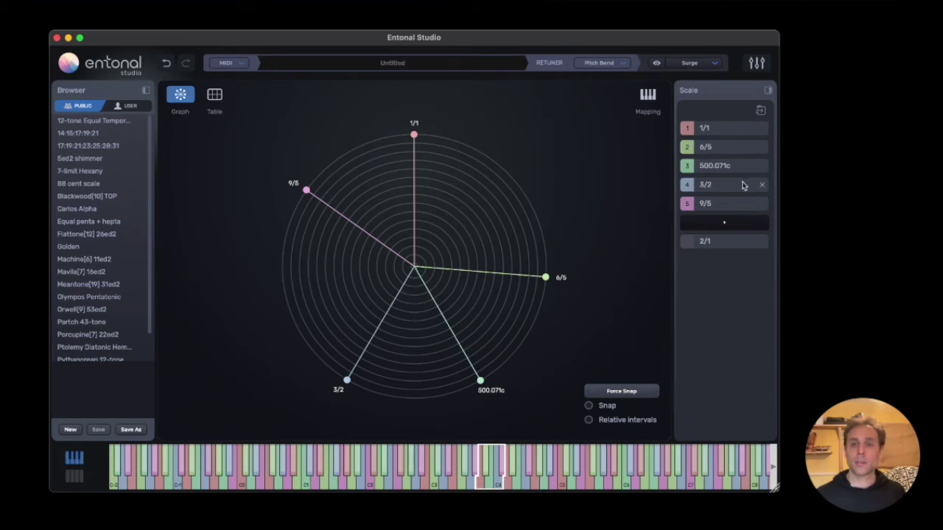
left_click(722, 244)
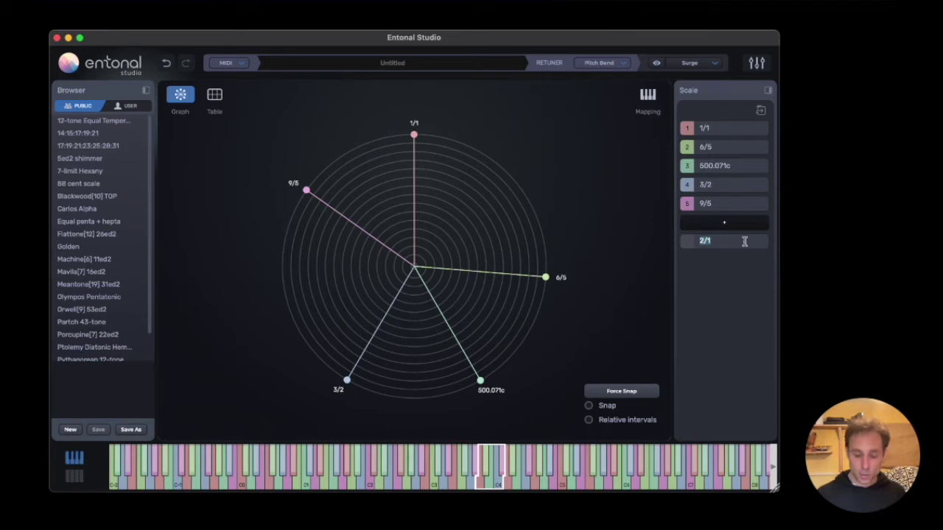
type("3")
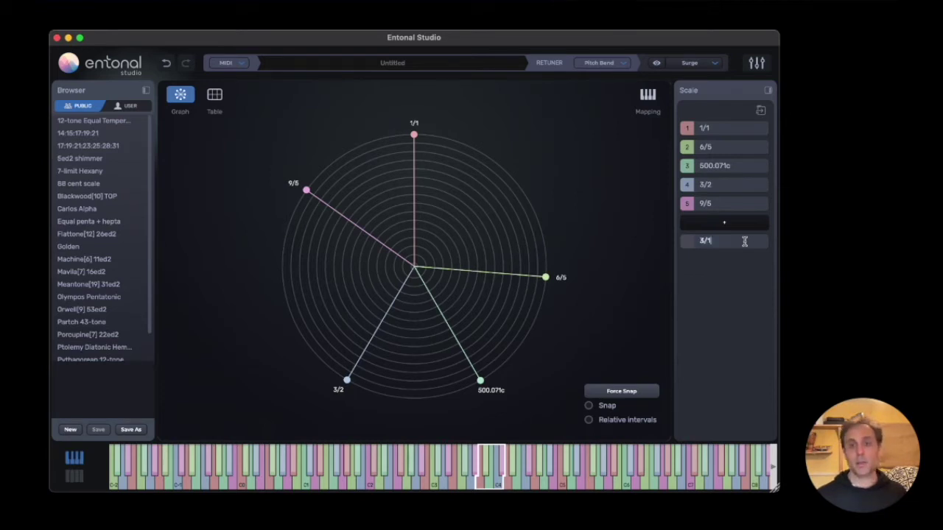
type("/1")
key("Return")
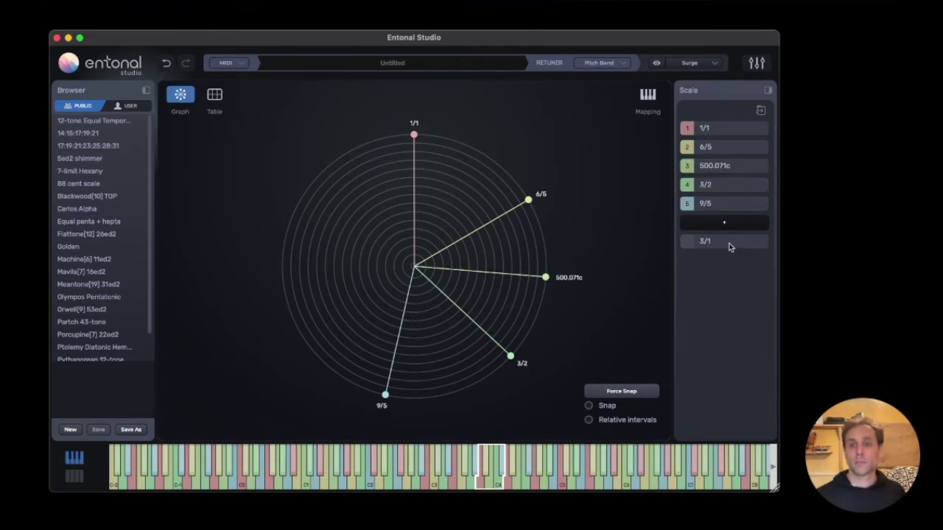
left_click(729, 243)
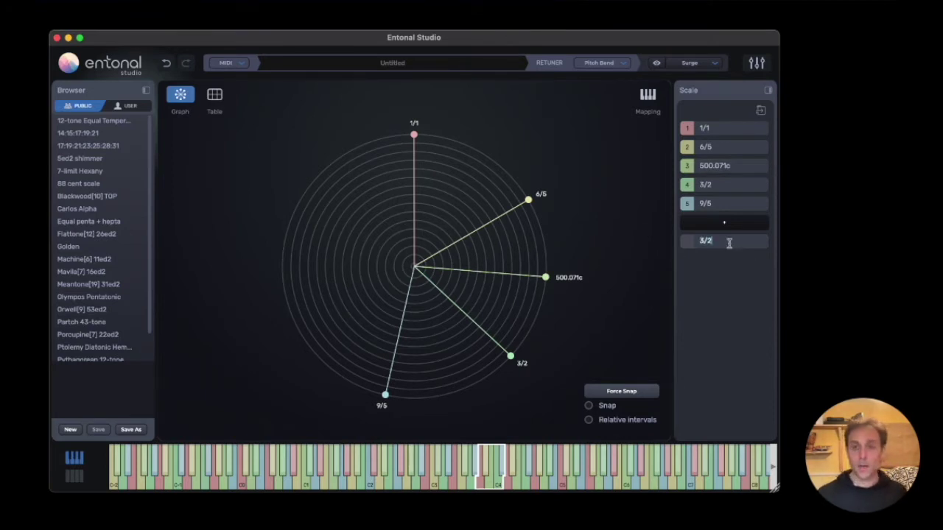
key("Return")
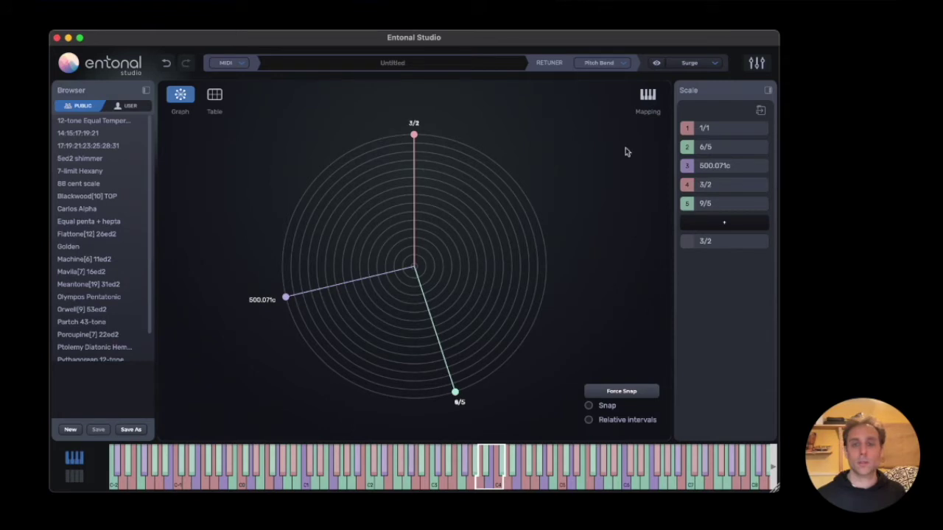
Step: Delete the 500.071c and 9/5 notes, leaving 1/1, 6/5 and 3/2
left_click(761, 166)
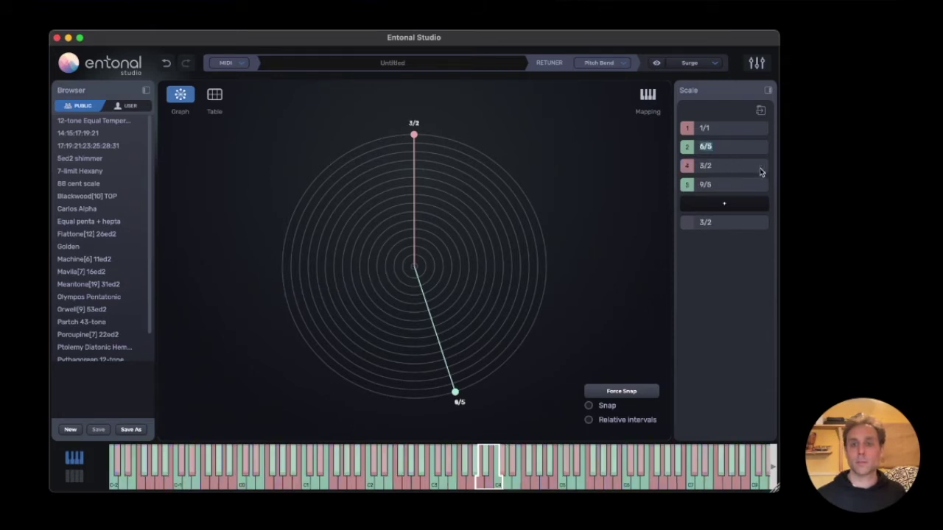
left_click(735, 185)
left_click(763, 184)
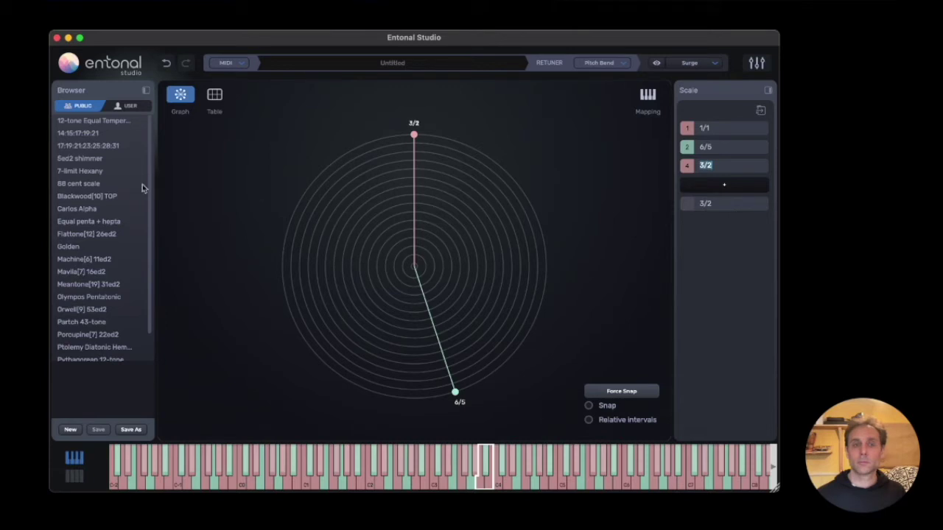
left_click(97, 171)
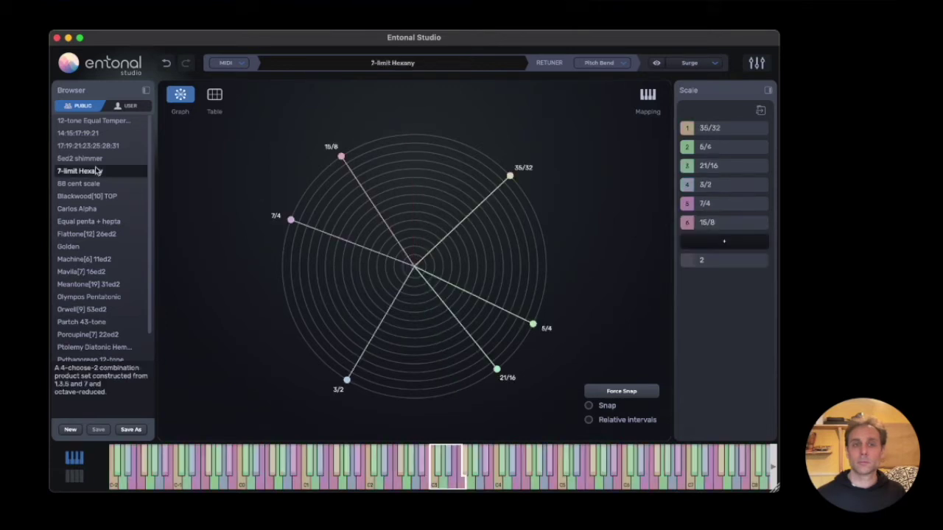
left_click(648, 95)
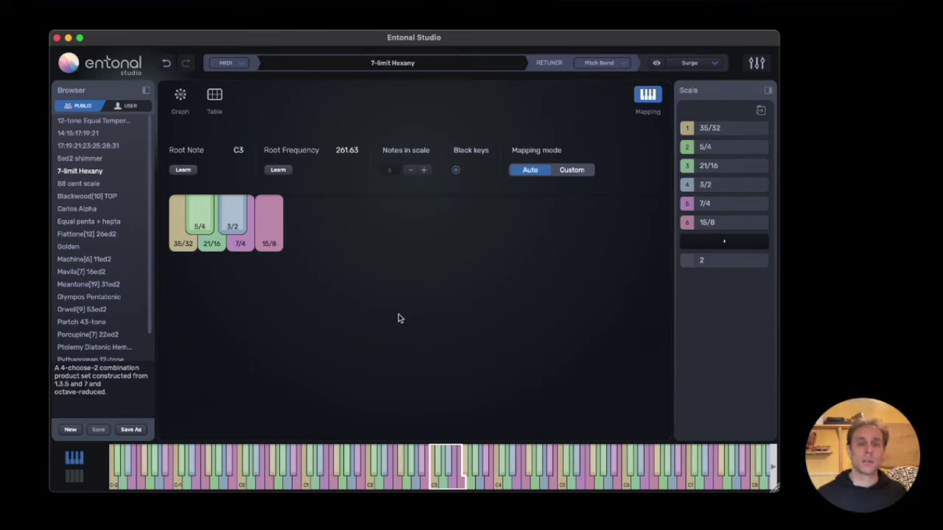
left_click(93, 186)
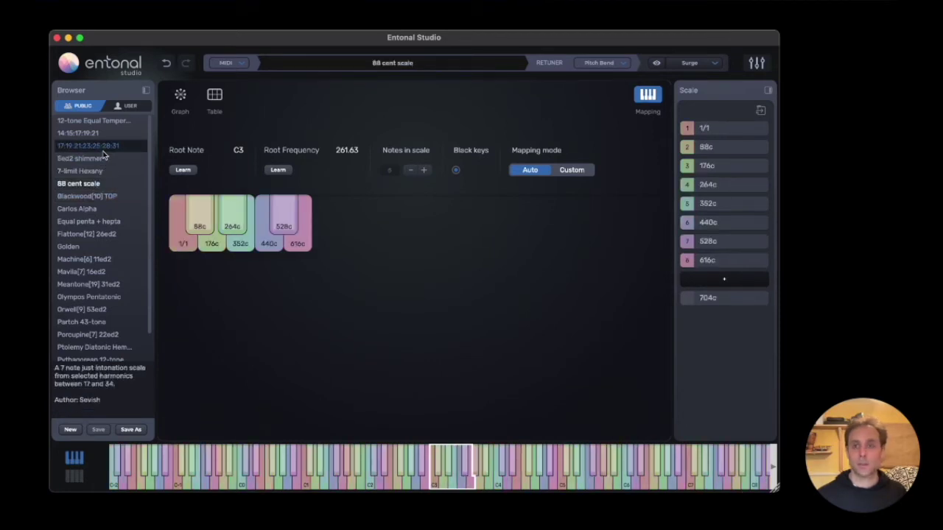
left_click(99, 235)
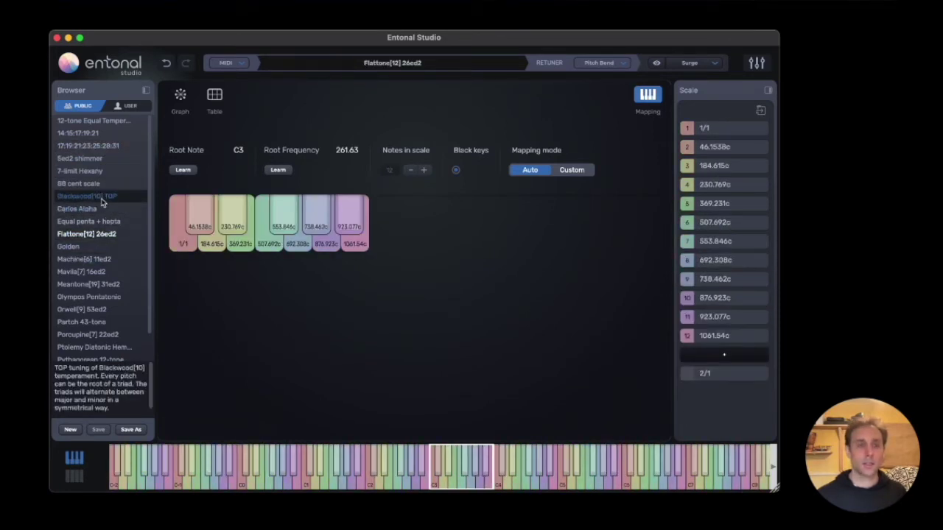
left_click(103, 196)
left_click(114, 183)
left_click(89, 171)
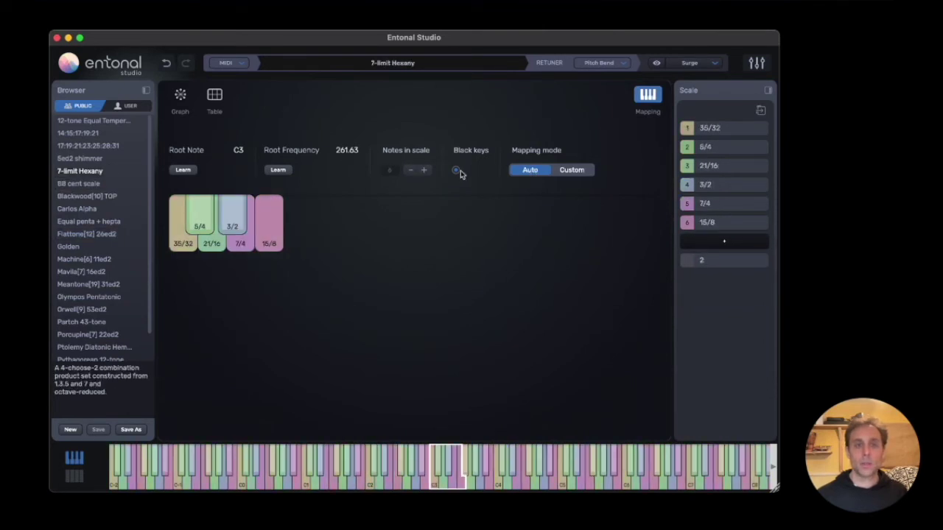
left_click(108, 146)
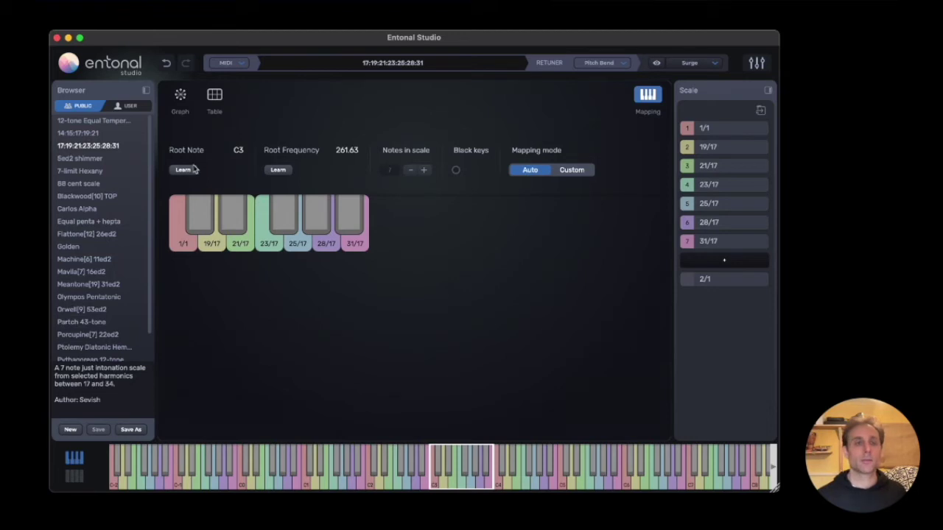
left_click(105, 176)
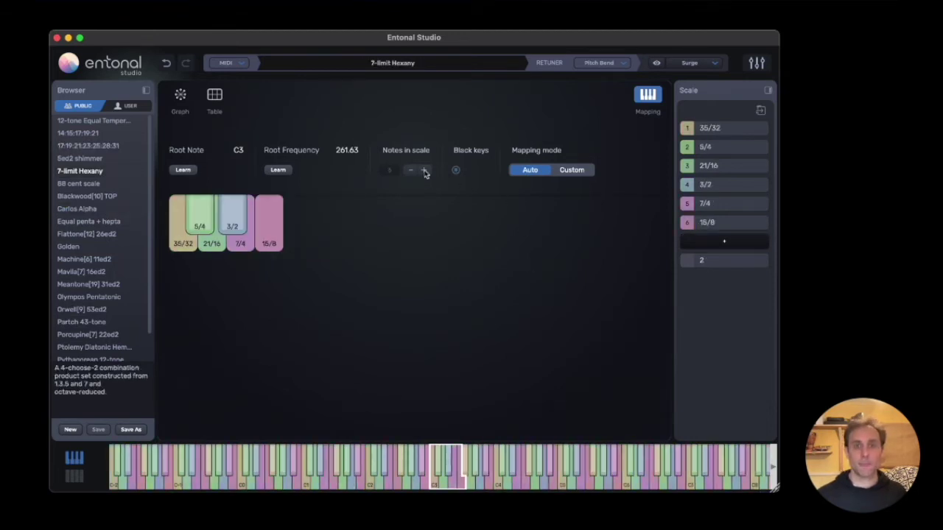
Step: Switch key mapping to Custom, adjust the notes-in-scale count, and turn black keys off
left_click(586, 171)
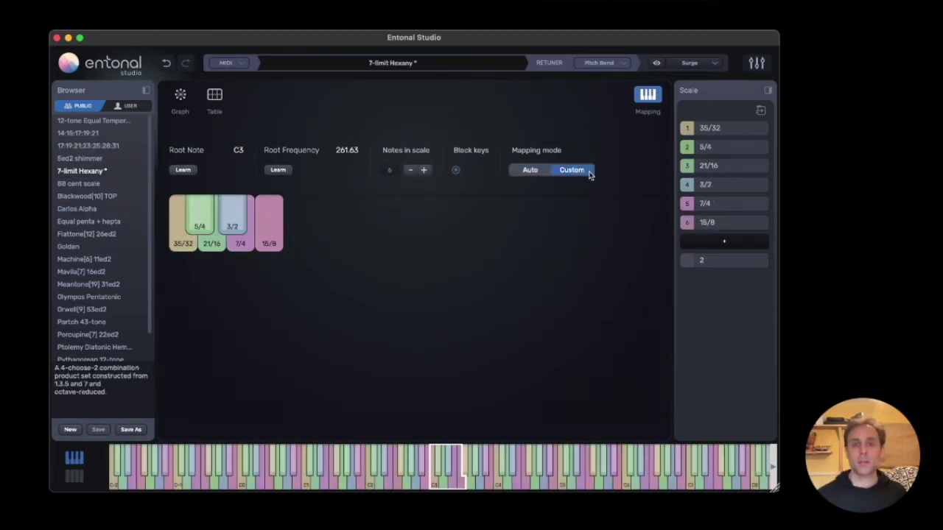
left_click(425, 170)
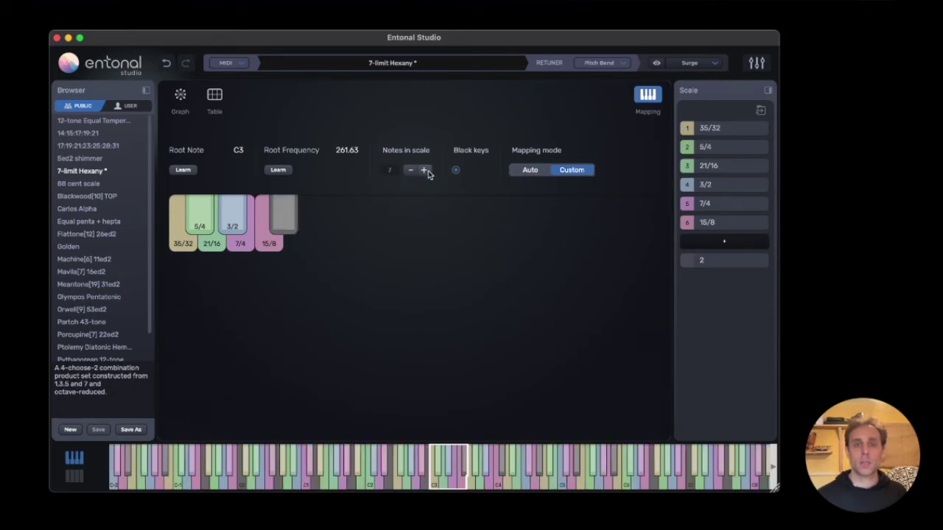
left_click(425, 170)
left_click(425, 170)
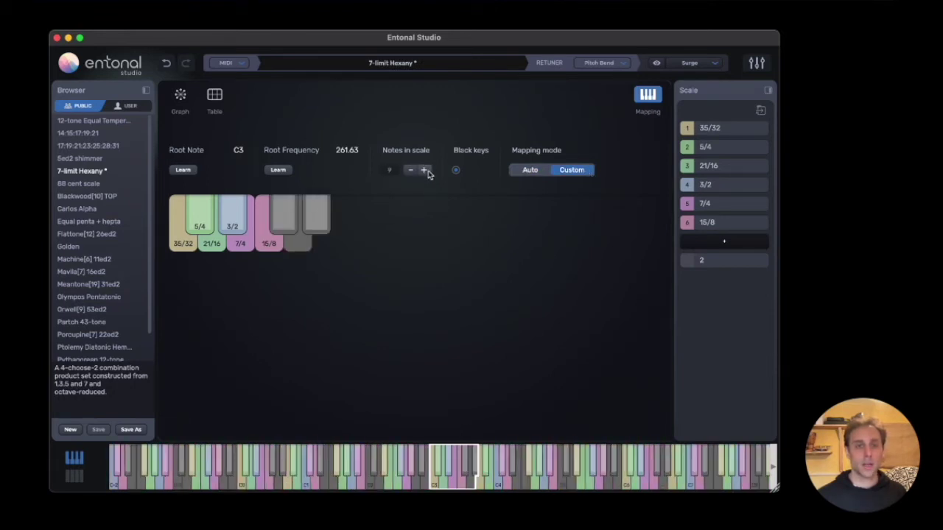
left_click(425, 170)
left_click(457, 172)
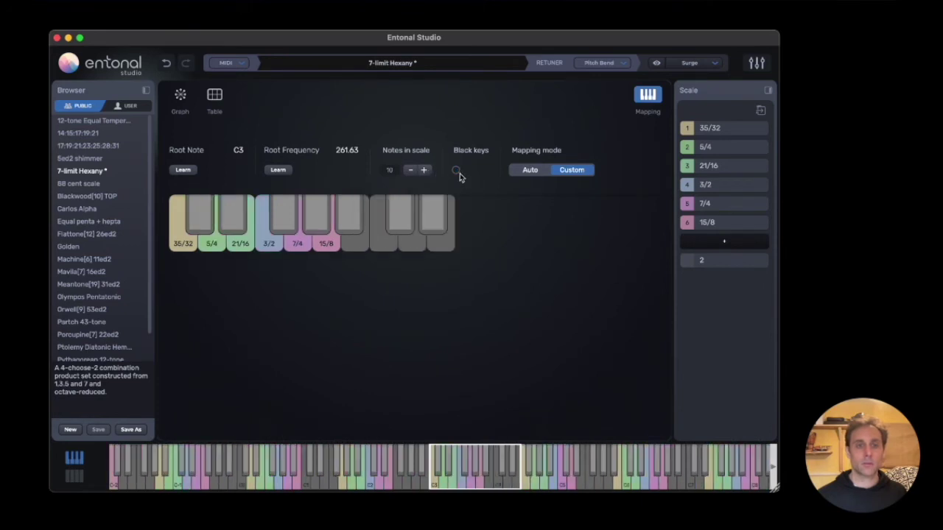
left_click(412, 171)
left_click(412, 170)
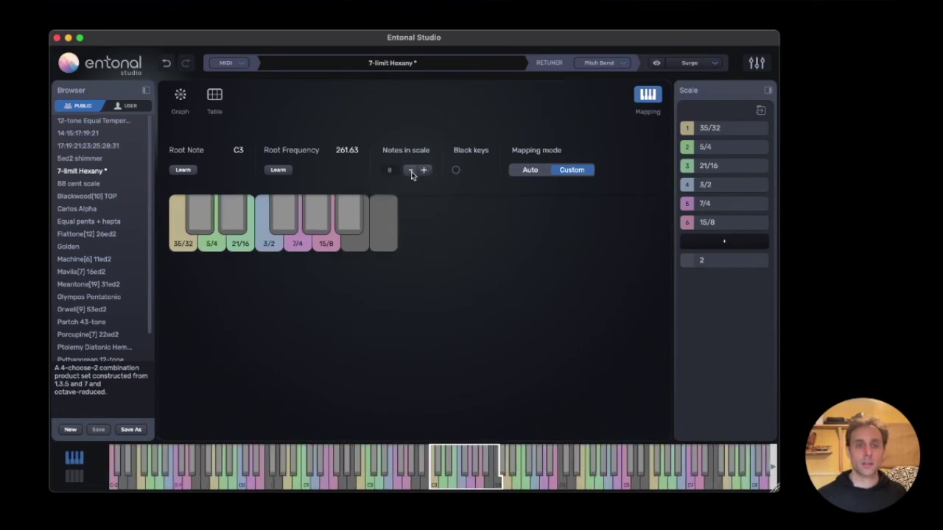
left_click(412, 170)
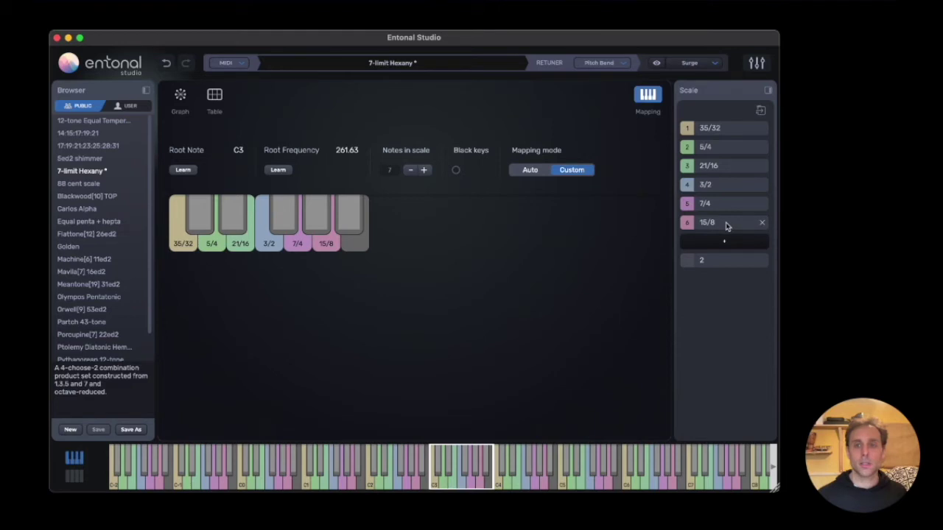
Step: Assign 15/8, 5/4 and 7/4 to the last, sixth and second mapping keys
left_click_drag(727, 226, 361, 246)
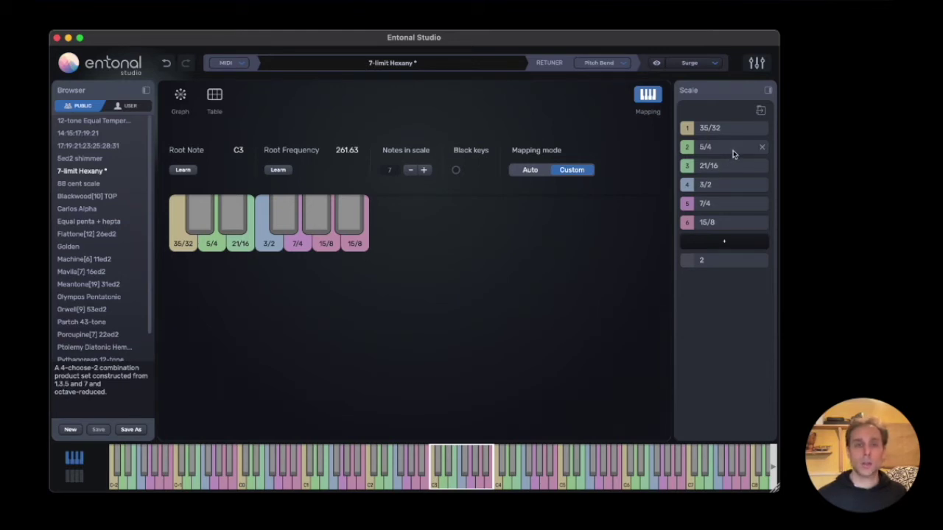
left_click_drag(733, 153, 327, 221)
left_click_drag(723, 200, 211, 242)
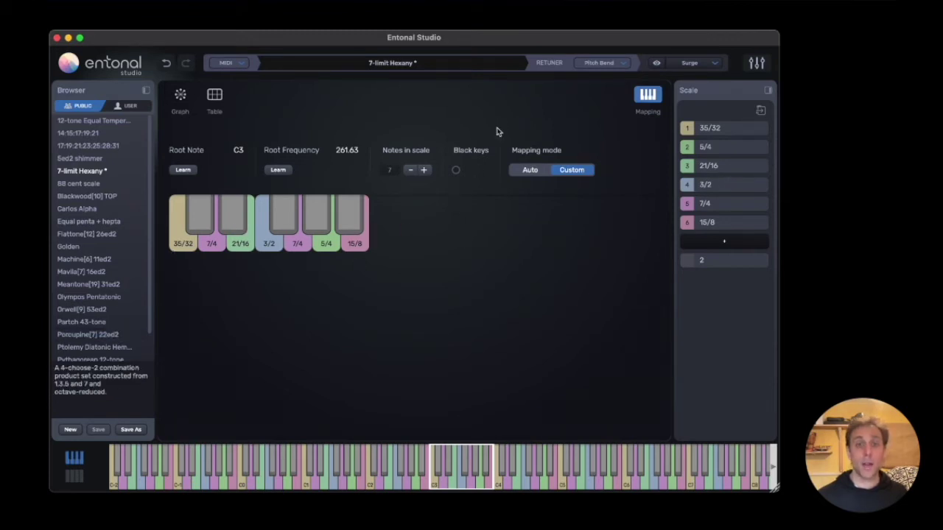
left_click(182, 96)
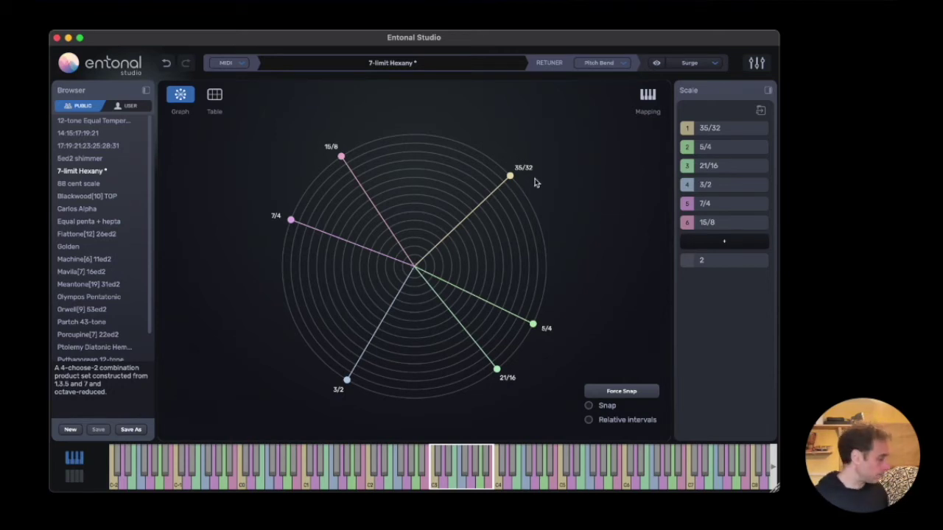
Step: Show the hexany's circular interval graph and select its 35/32 node
left_click(535, 183)
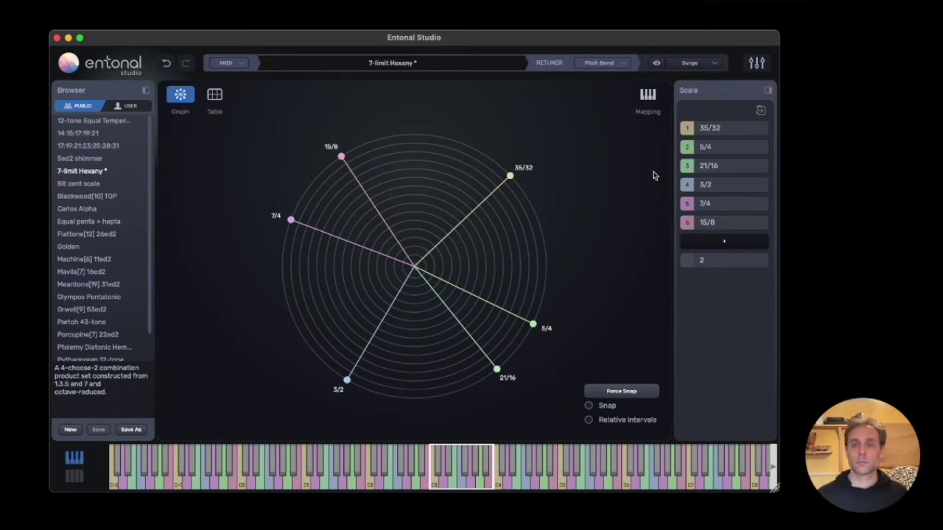
left_click(652, 175)
Step: Set the hexany's repeating period to =pi
double_click(727, 264)
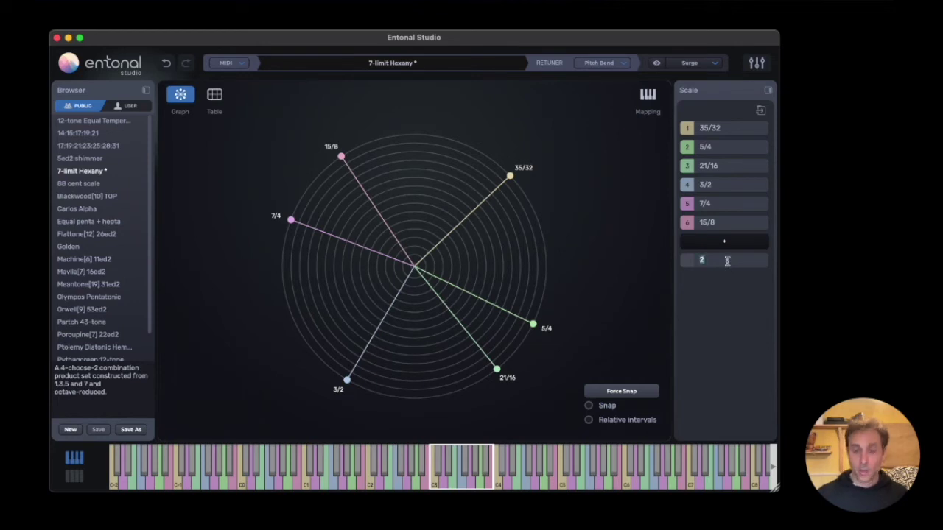
type("=")
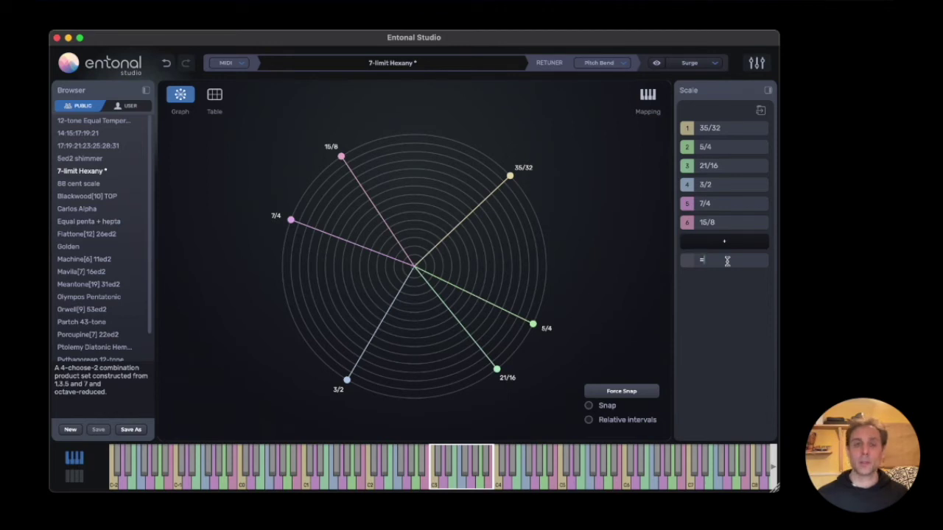
type("pi")
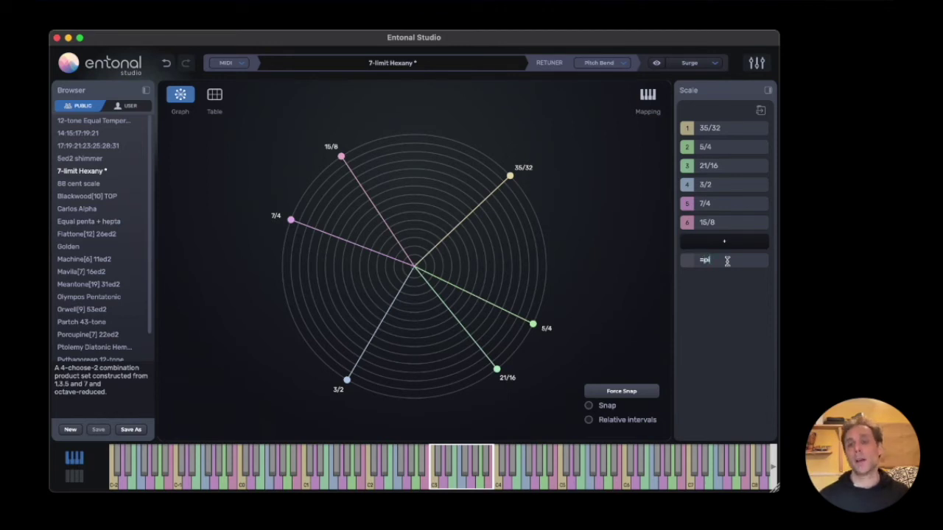
key("Return")
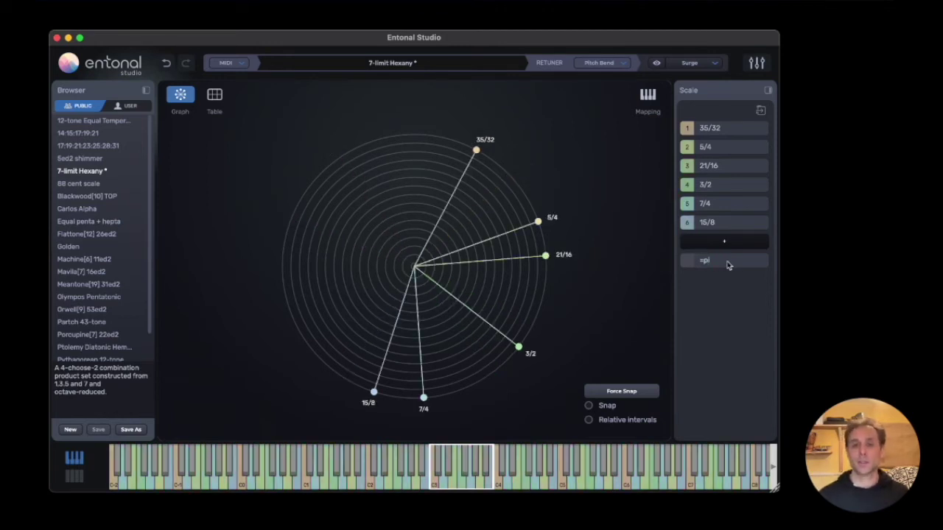
Step: Clear the pi period, dismiss the Invalid Input warning, and undo back to period 2
left_click(727, 261)
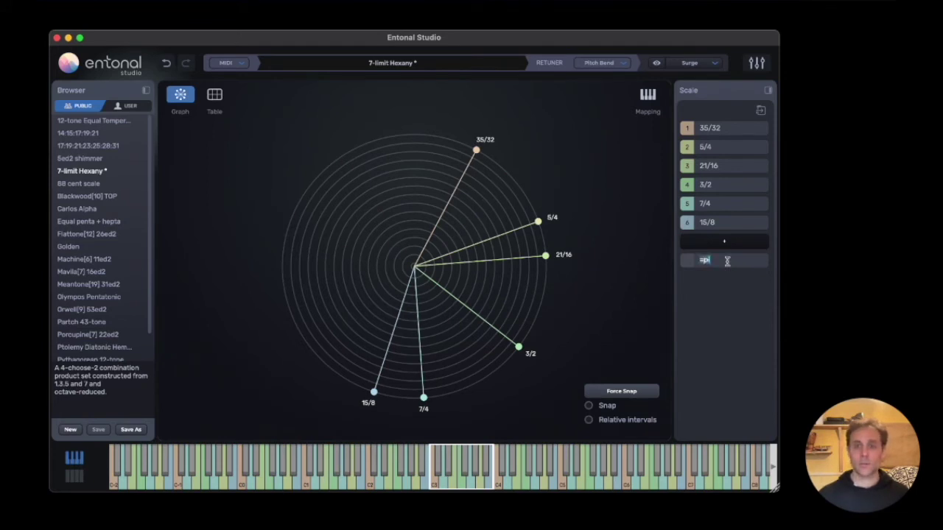
key("BackSpace")
key("Return")
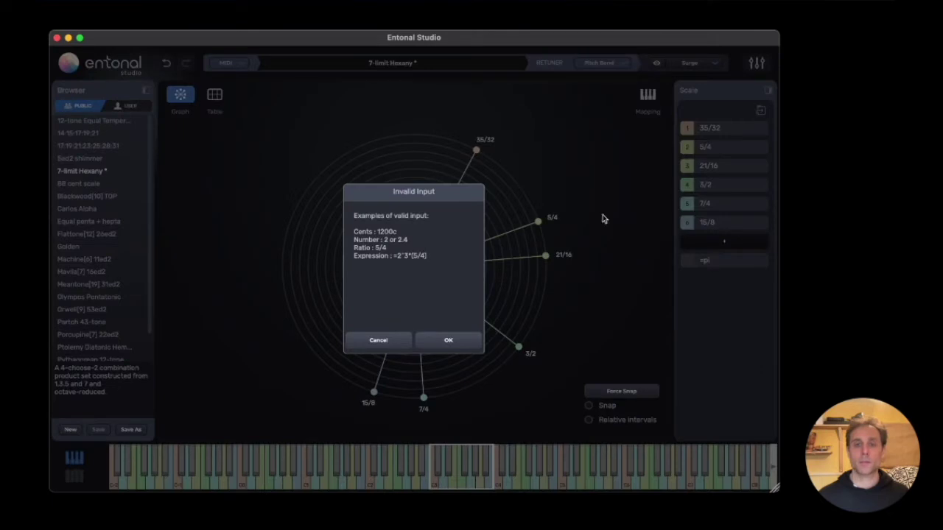
left_click(388, 341)
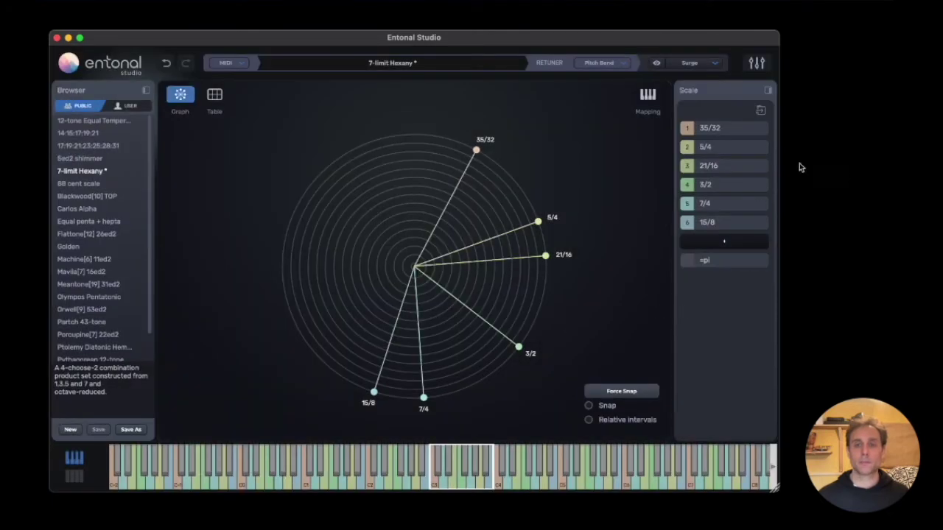
left_click(734, 262)
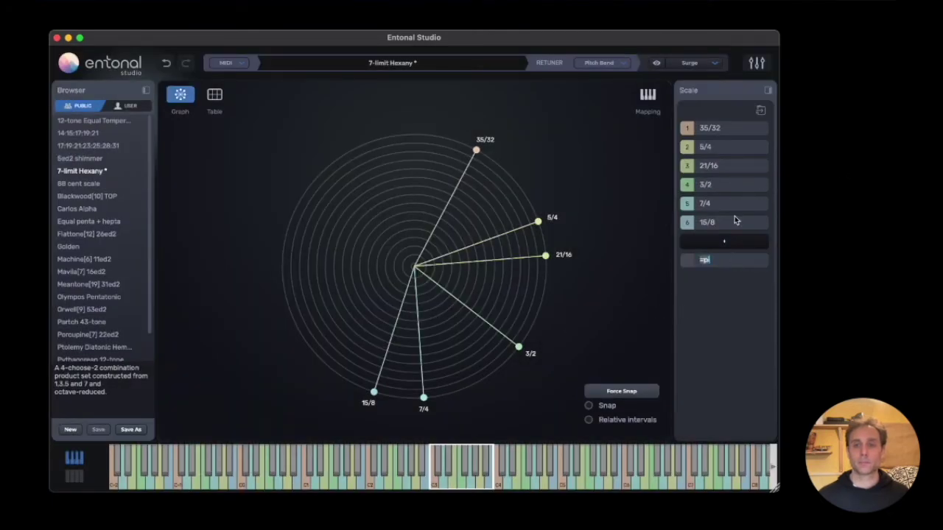
left_click(734, 221)
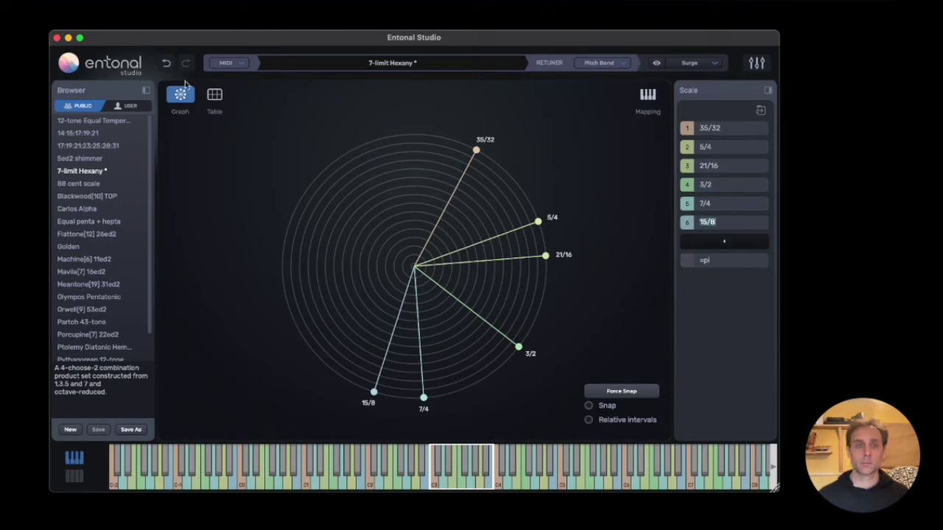
left_click(168, 66)
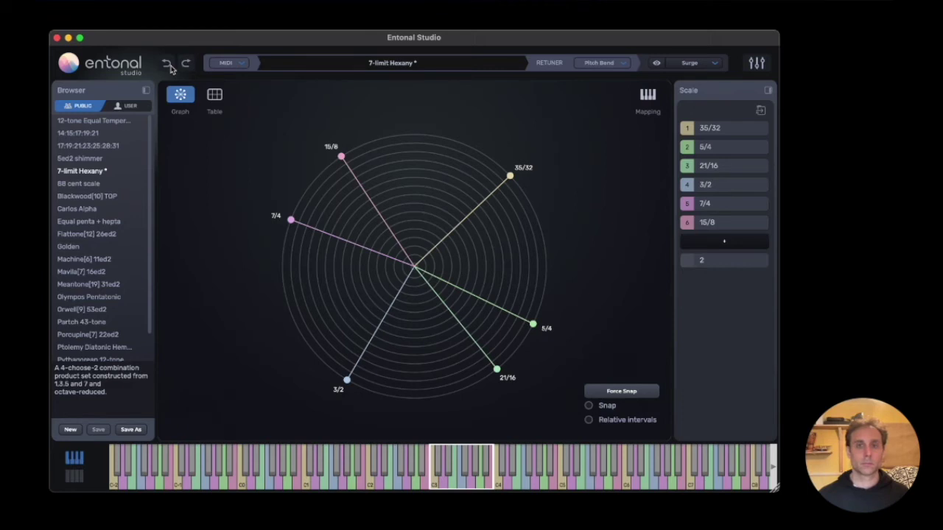
key("super+Tab")
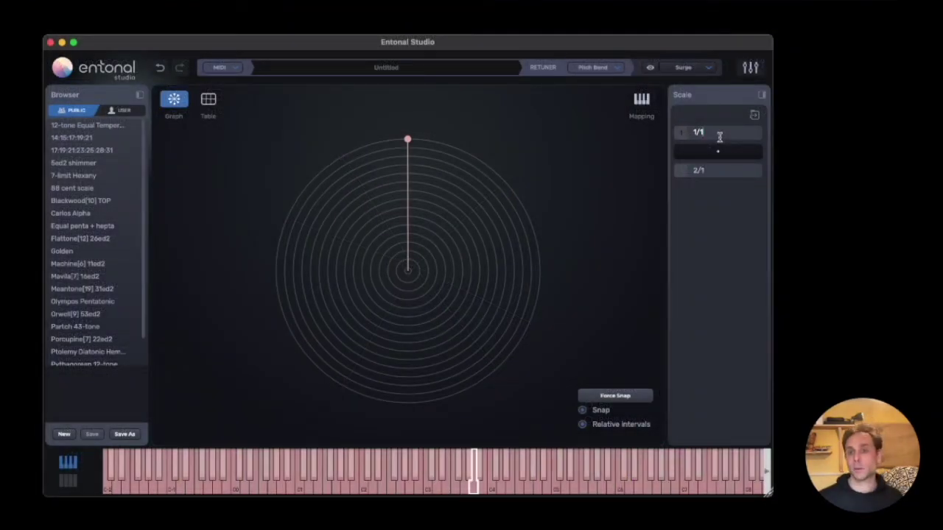
Step: Add the ratios 6/5 and 3/2 after 1/1, then switch off relative intervals on the graph
left_click(721, 151)
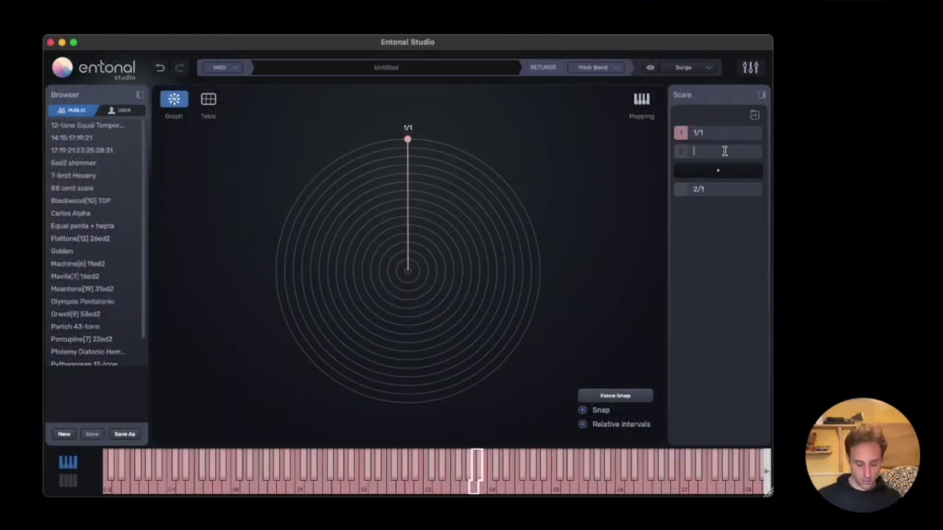
type("6/5")
key("Return")
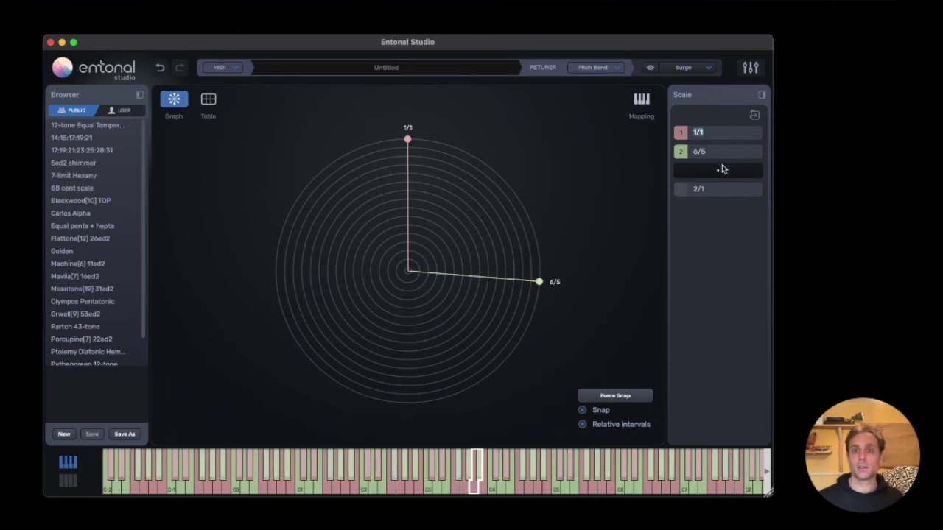
left_click(721, 170)
type("3/2")
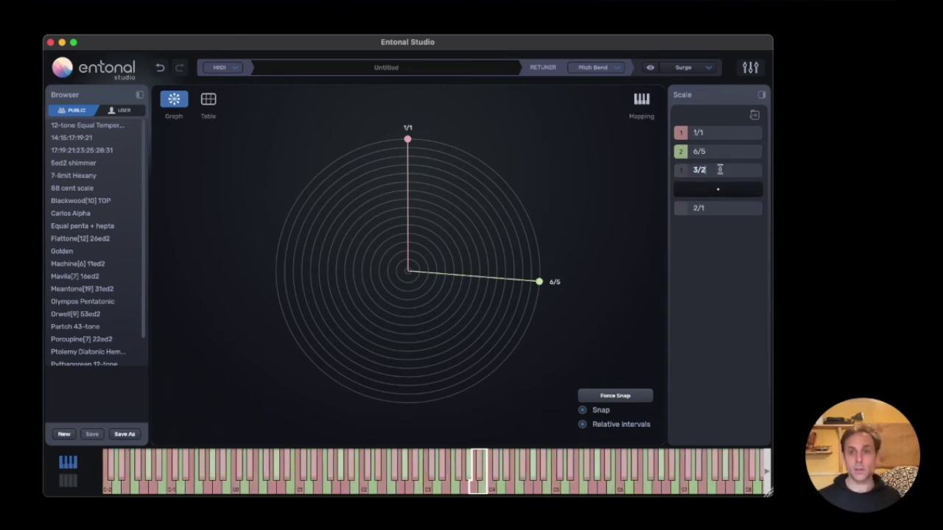
key("Return")
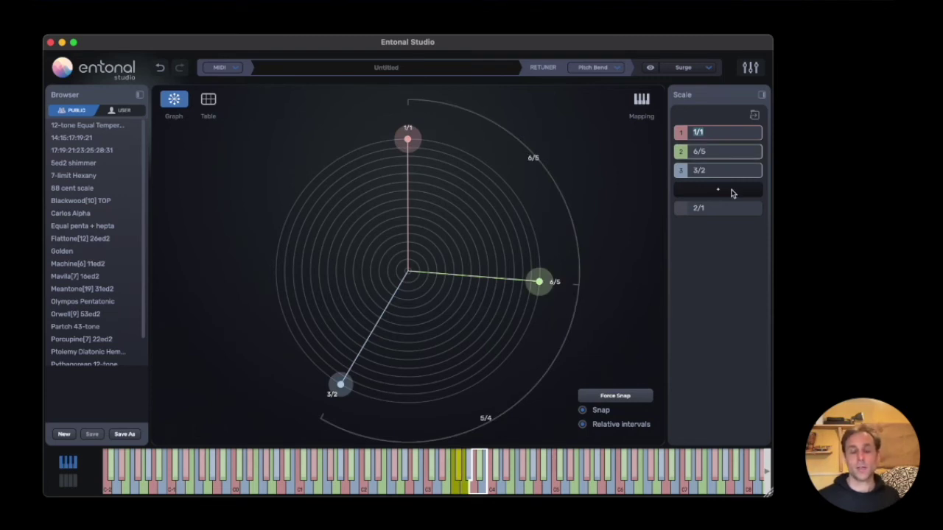
left_click(583, 424)
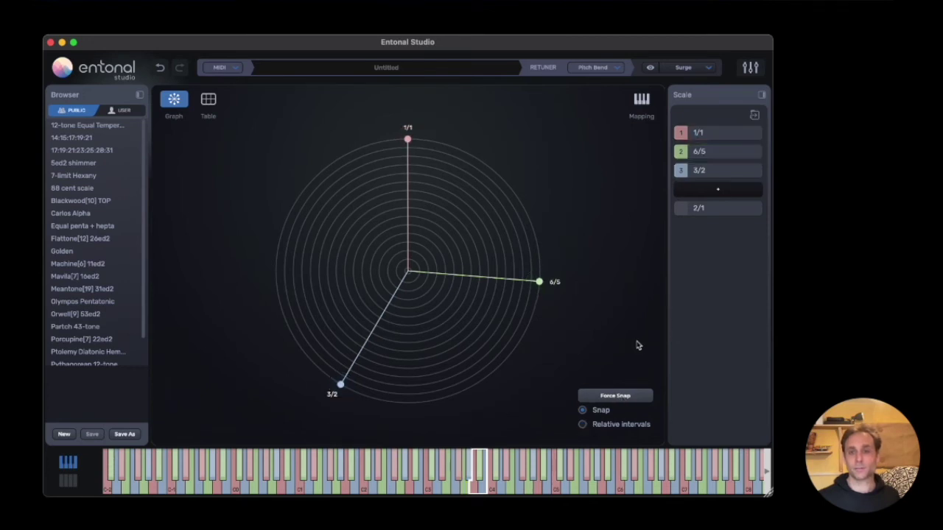
Step: Add a 500c note to the scale
left_click(719, 190)
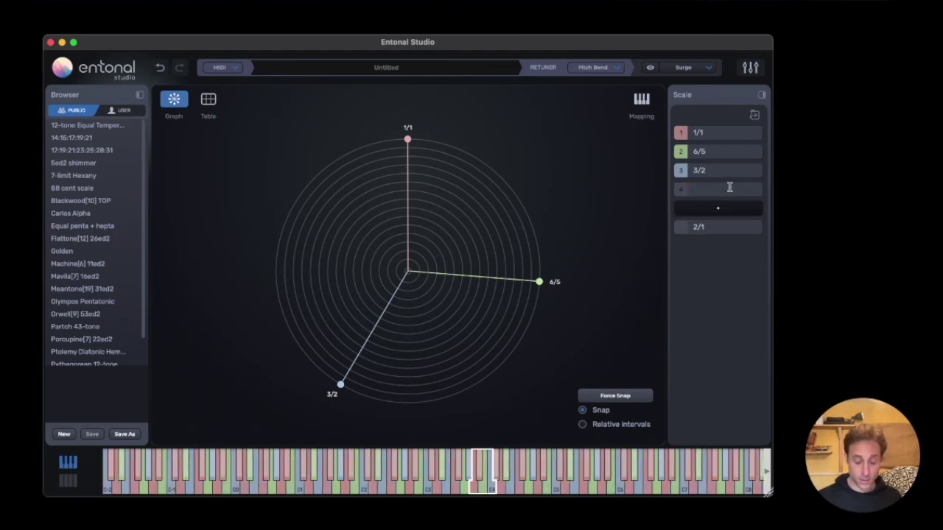
type("500")
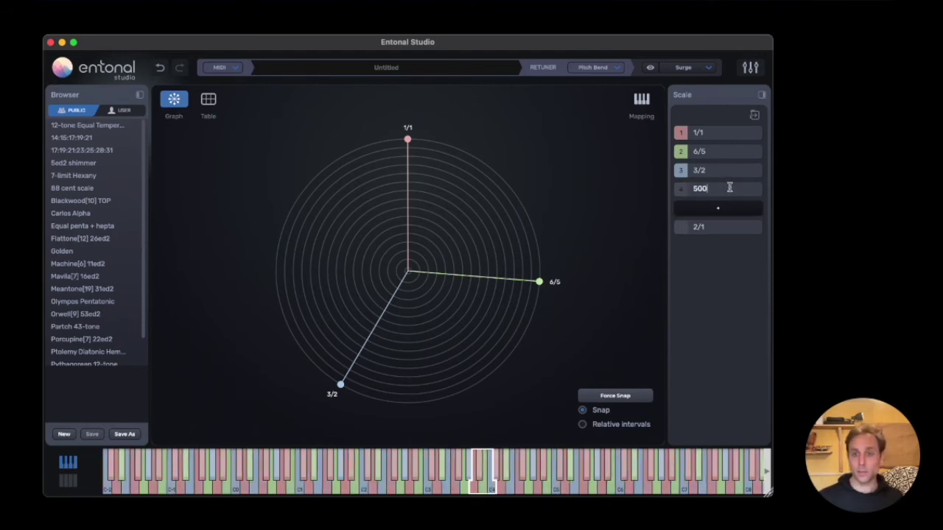
type("c")
key("Return")
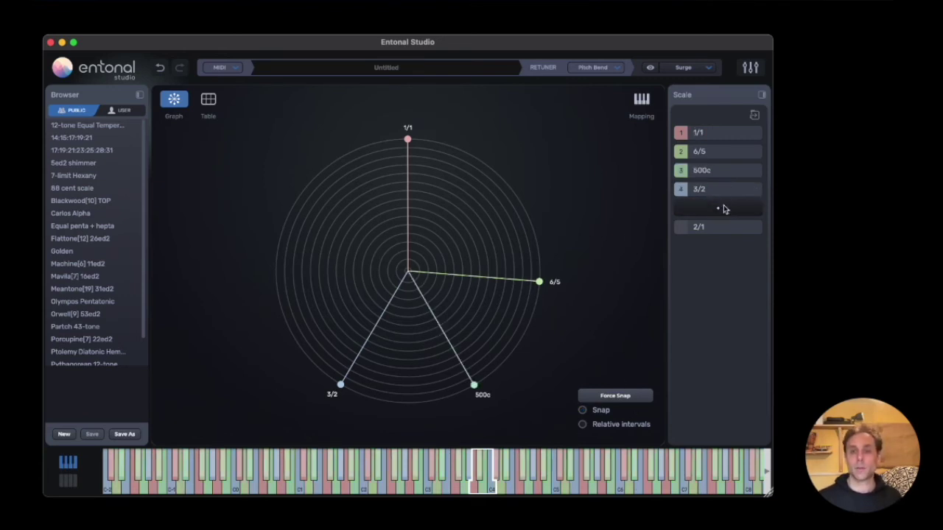
Step: Add a note as the expression =(5/4)*(3/2), then rewrite it as =15/8
left_click(722, 209)
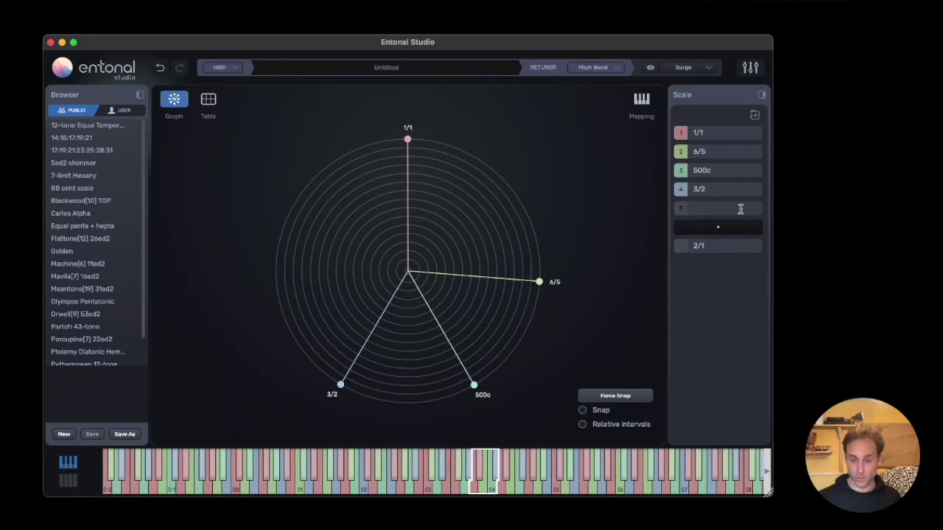
type("=(5")
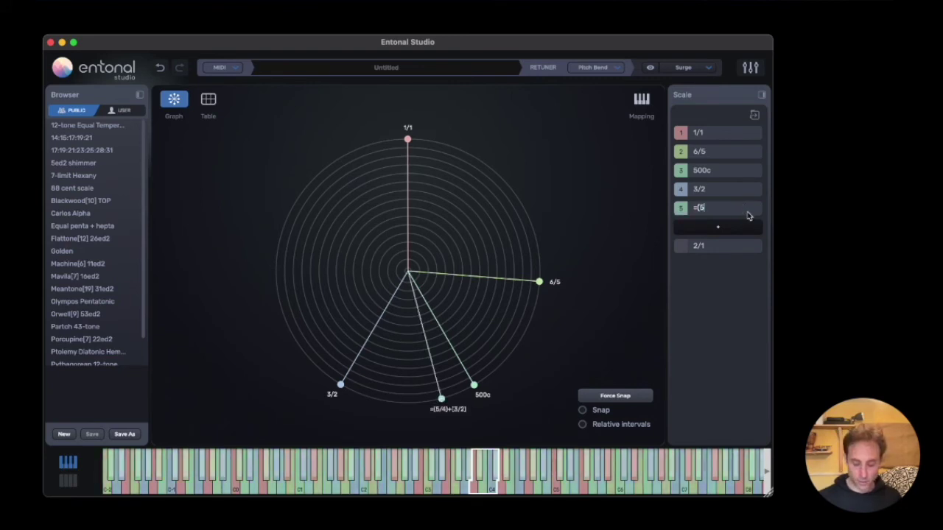
type("/4)")
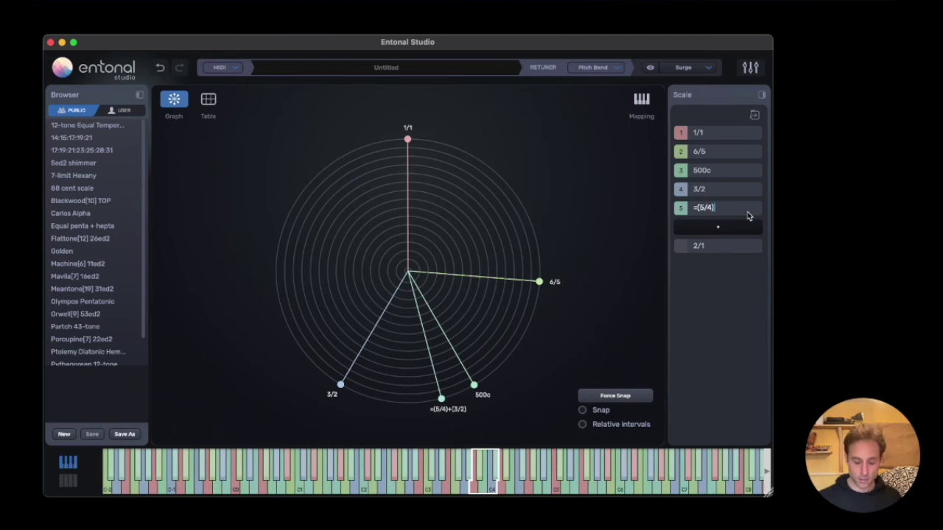
type("*(")
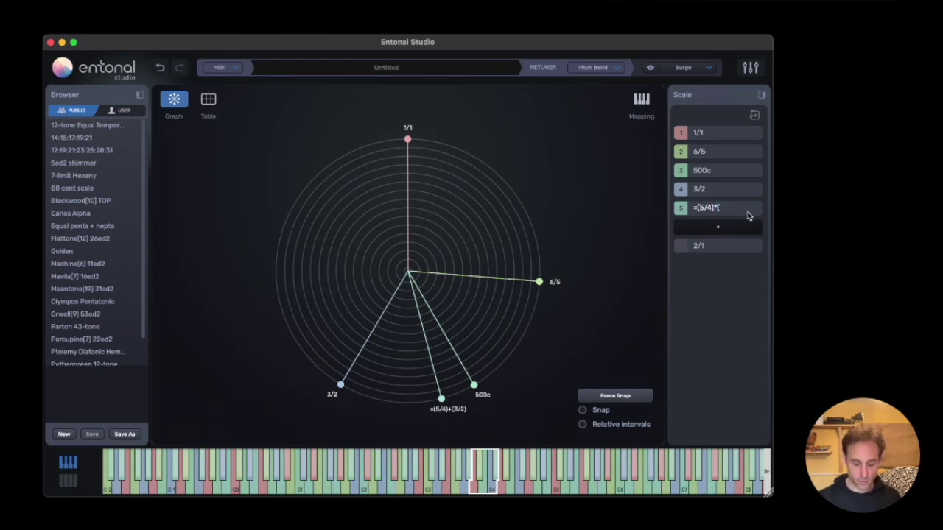
type("3/2)")
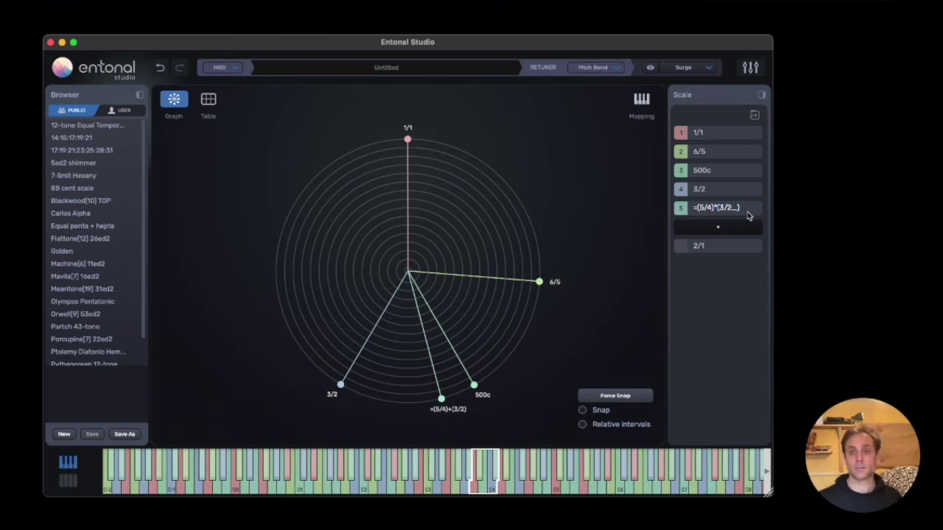
key("BackSpace")
type(")")
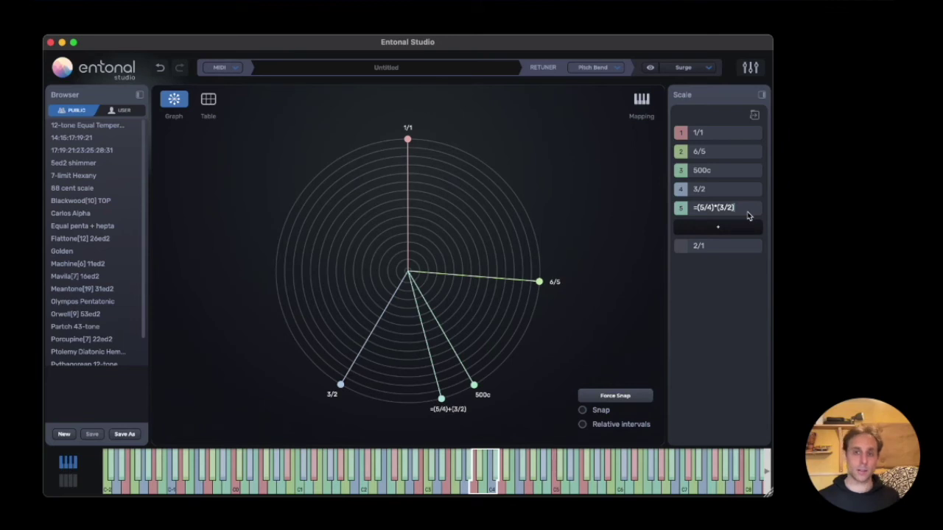
key("Return")
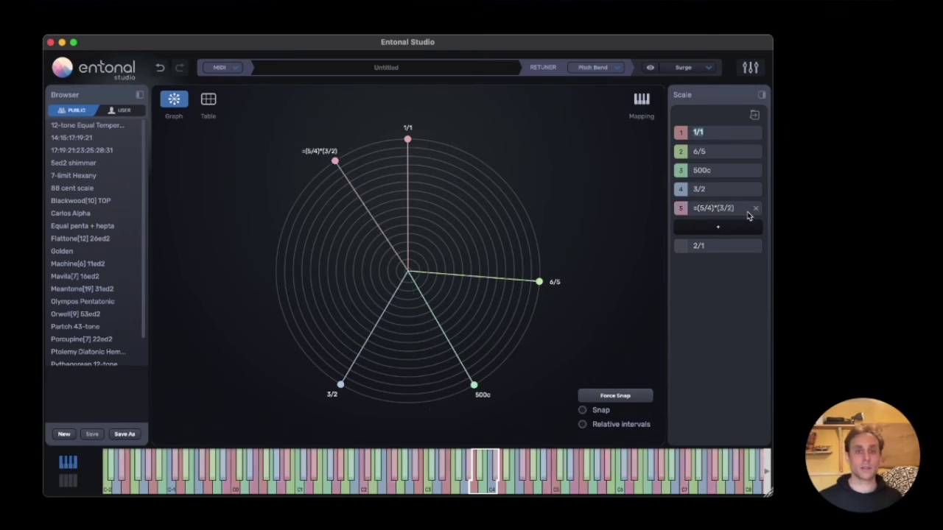
left_click(739, 210)
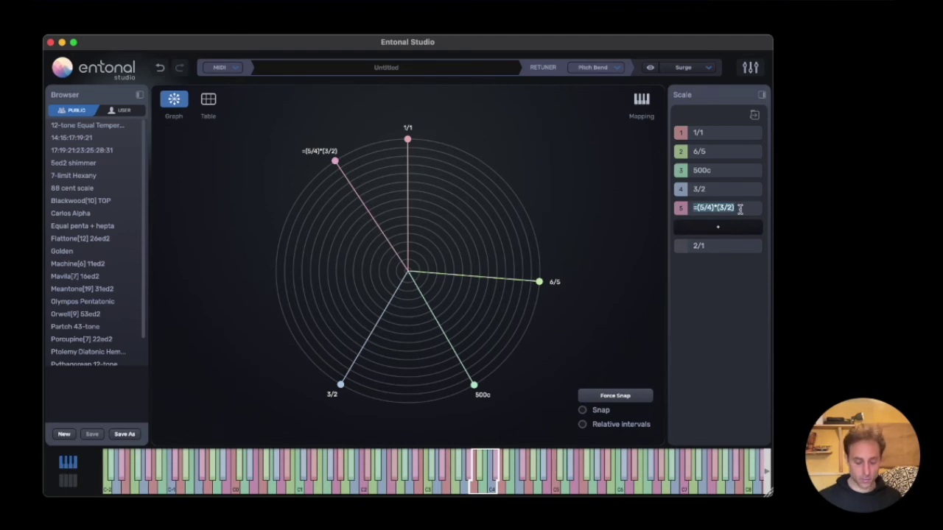
type("=15/8")
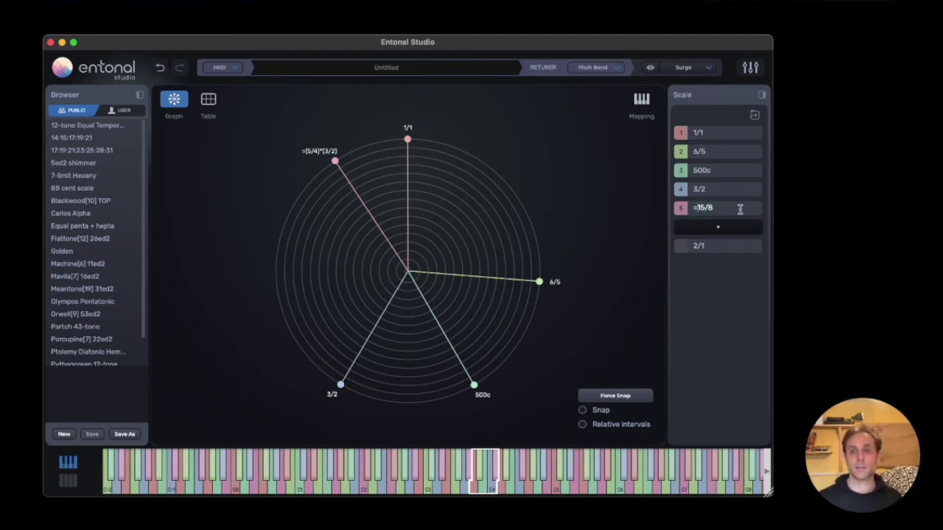
key("Return")
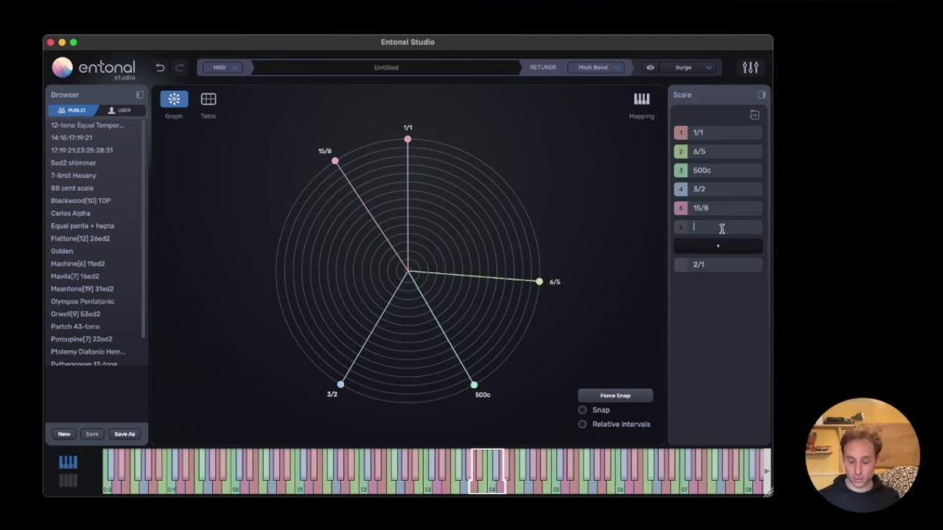
Step: Enter =pi/2 as a sixth note, placing it between 3/2 and 15/8
type("=")
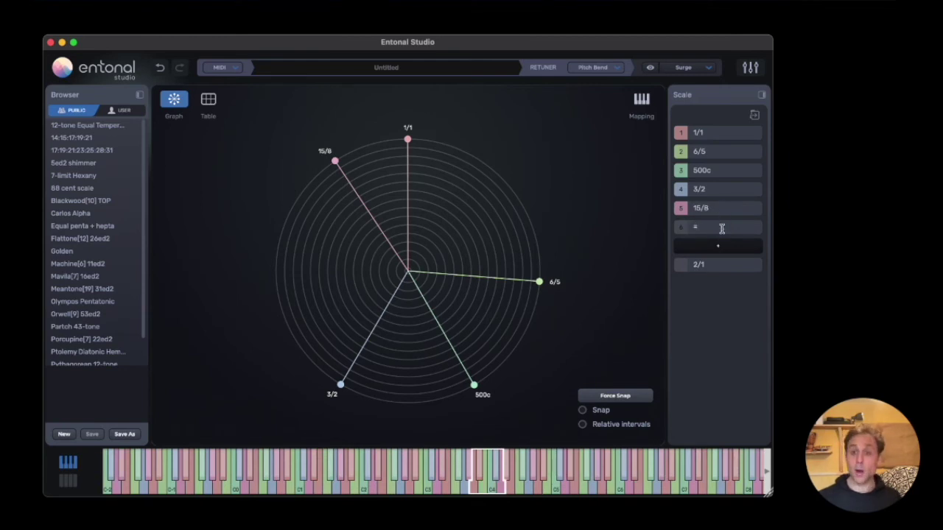
type("pi")
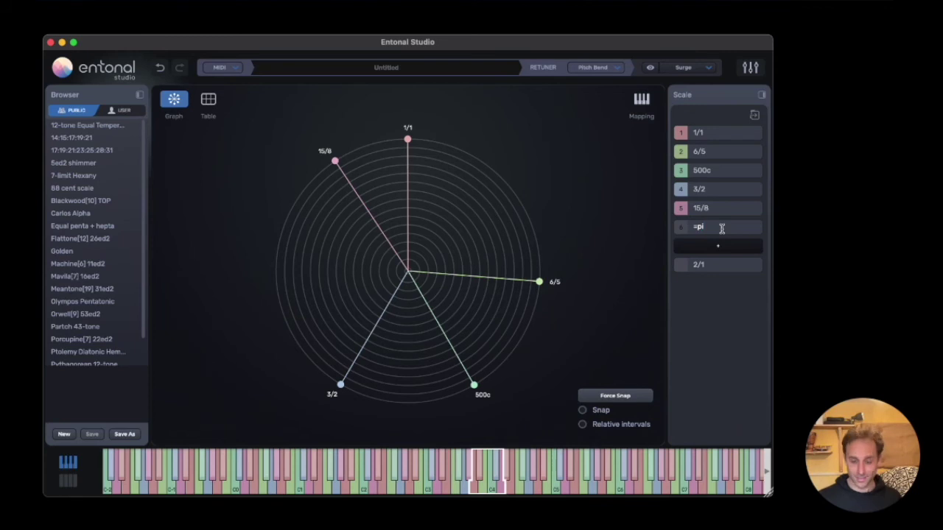
type("/2")
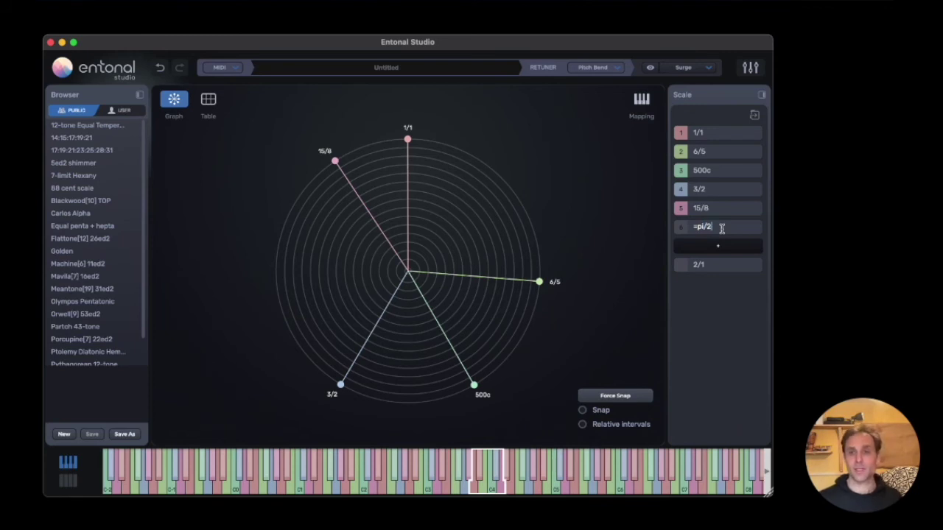
key("Return")
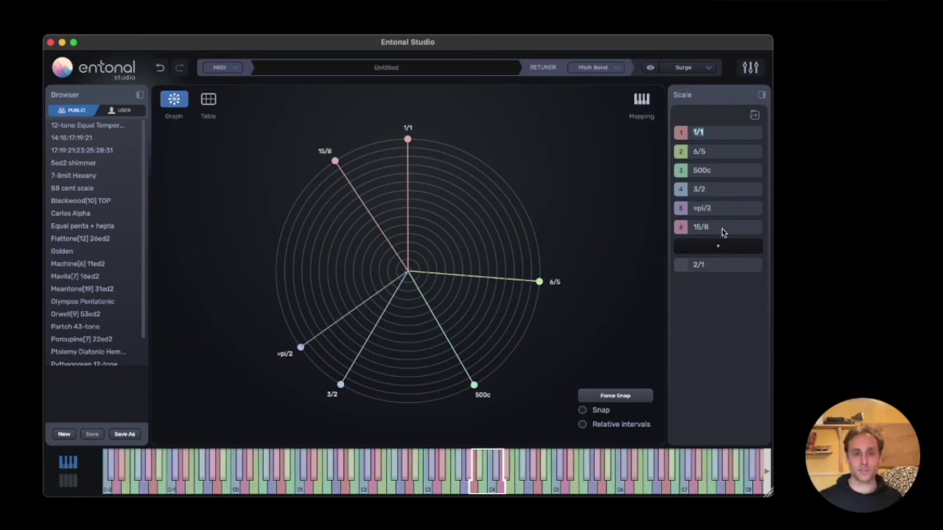
left_click(724, 266)
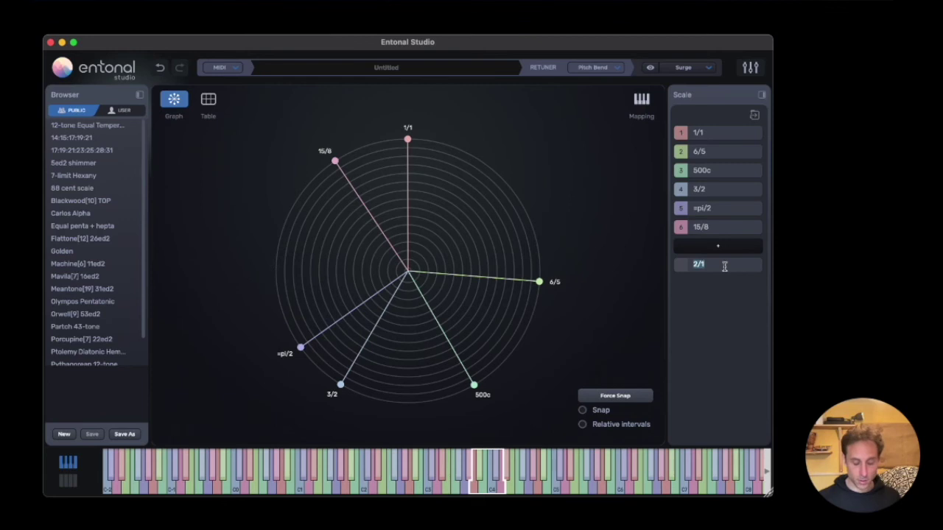
Step: Replace the 2/1 period at the bottom of the Scale list with 3/1
type("3/1")
key("Return")
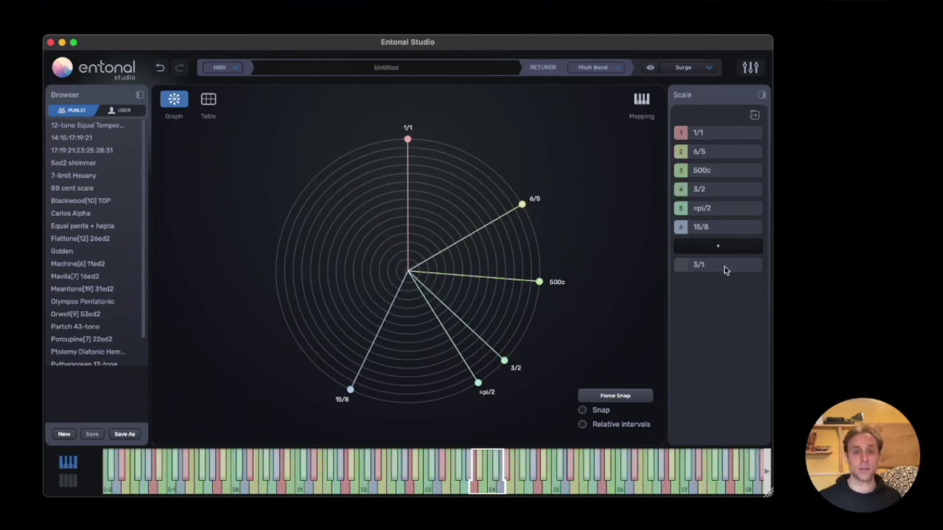
left_click(724, 269)
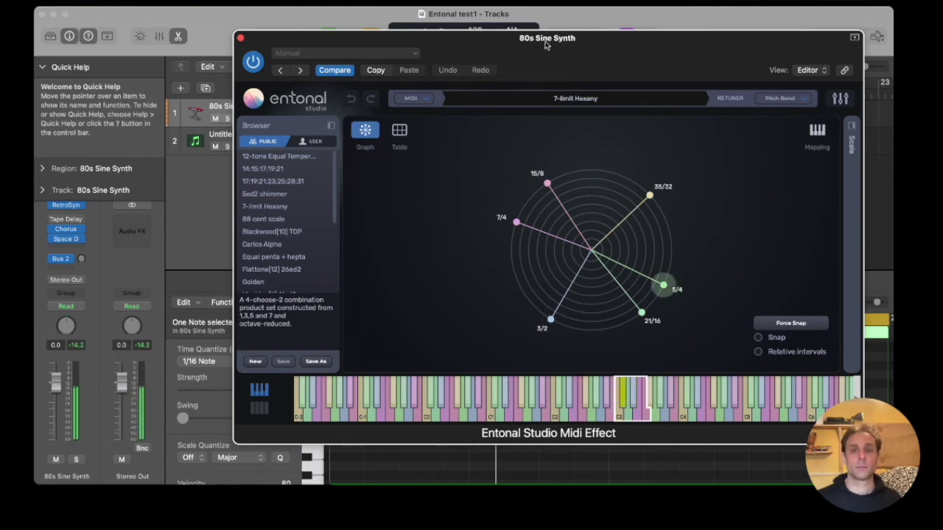
Step: Move the Entonal window aside, check Retro Synth's MIDI Mono Mode settings, then close Retro Synth
left_click_drag(577, 44, 701, 31)
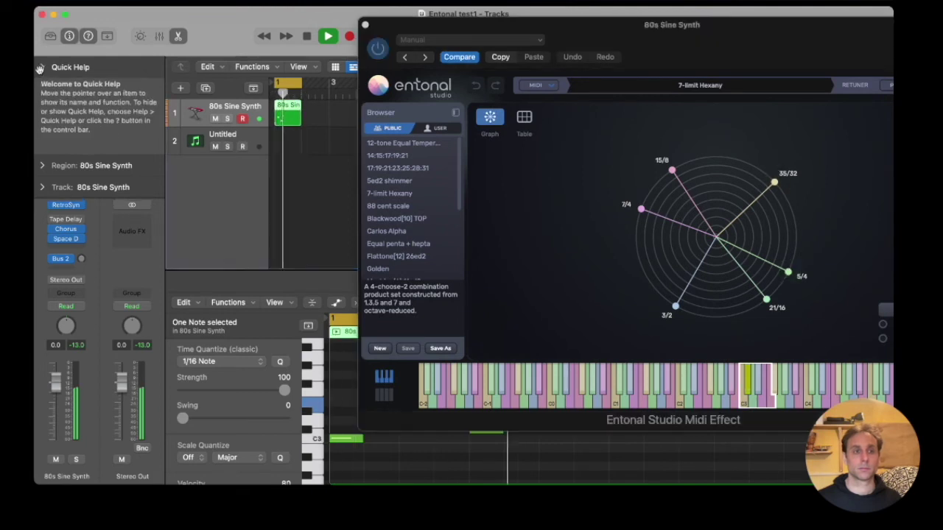
left_click(235, 49)
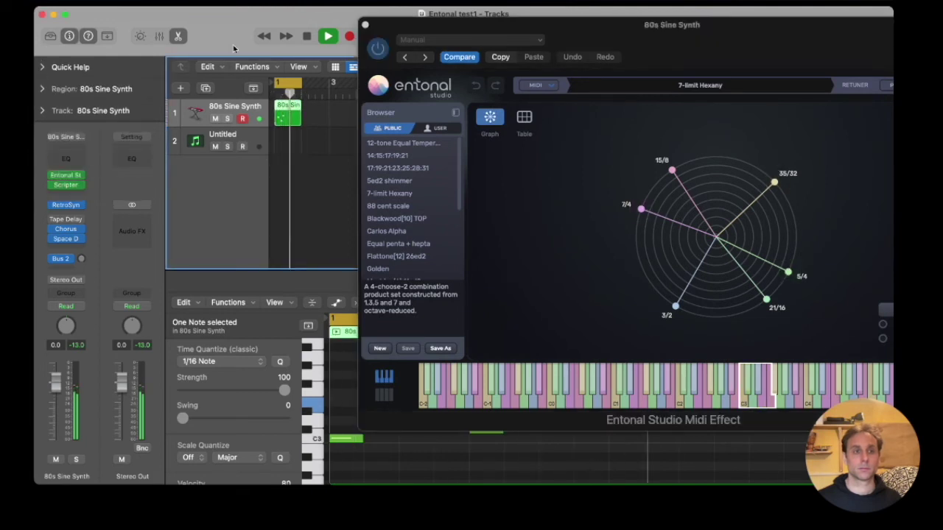
left_click(66, 207)
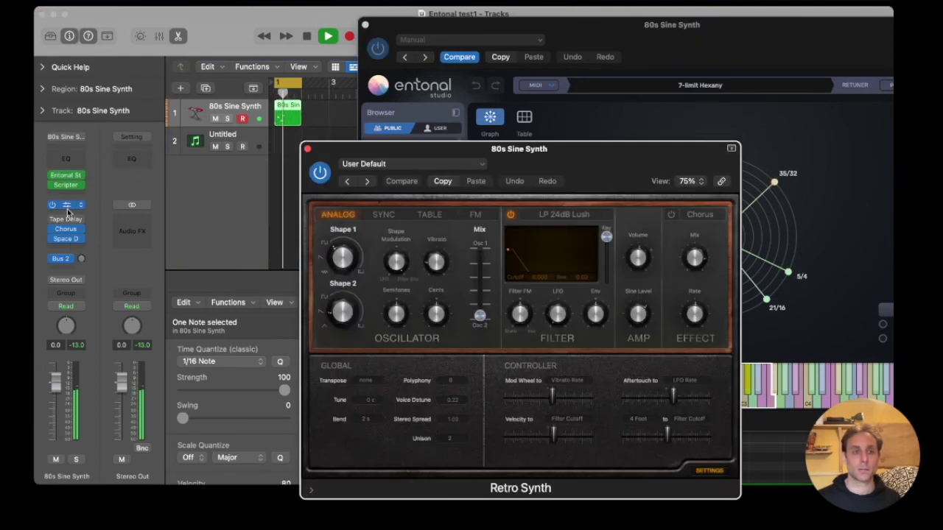
left_click(67, 208)
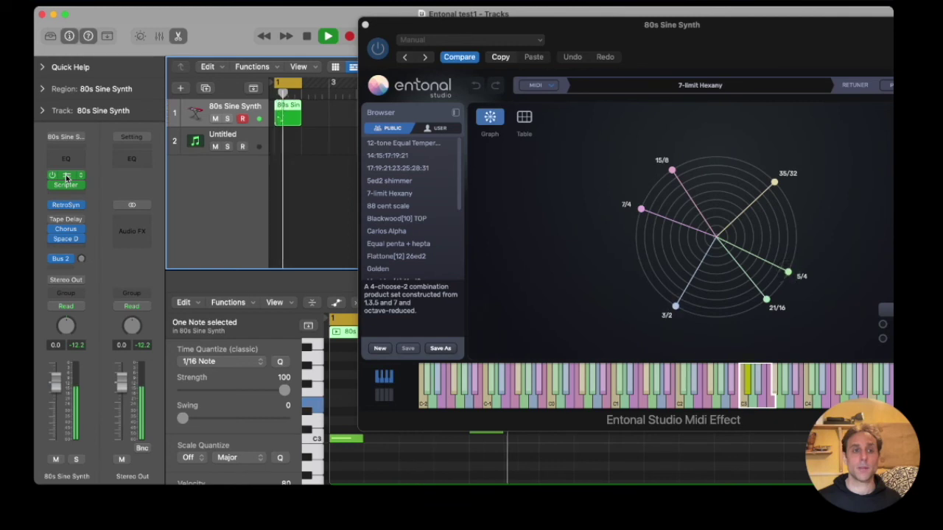
left_click(67, 205)
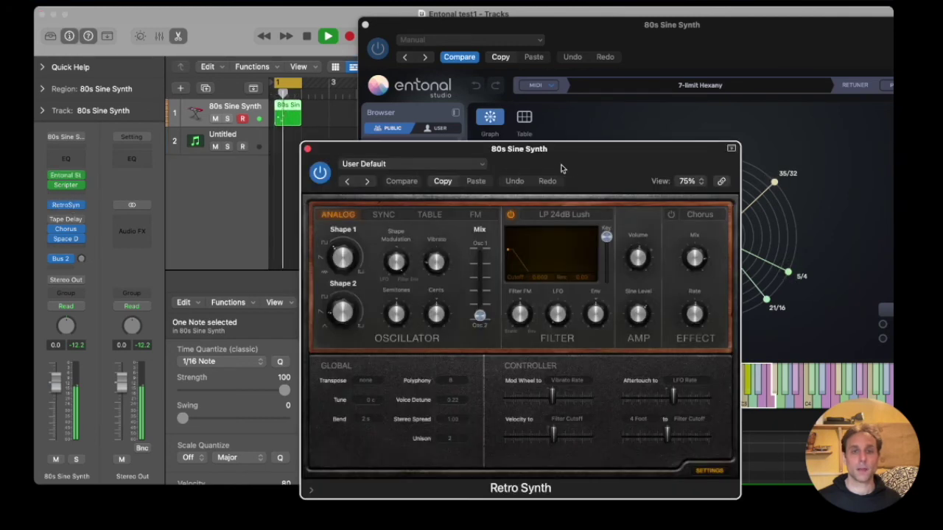
left_click_drag(561, 169, 388, 84)
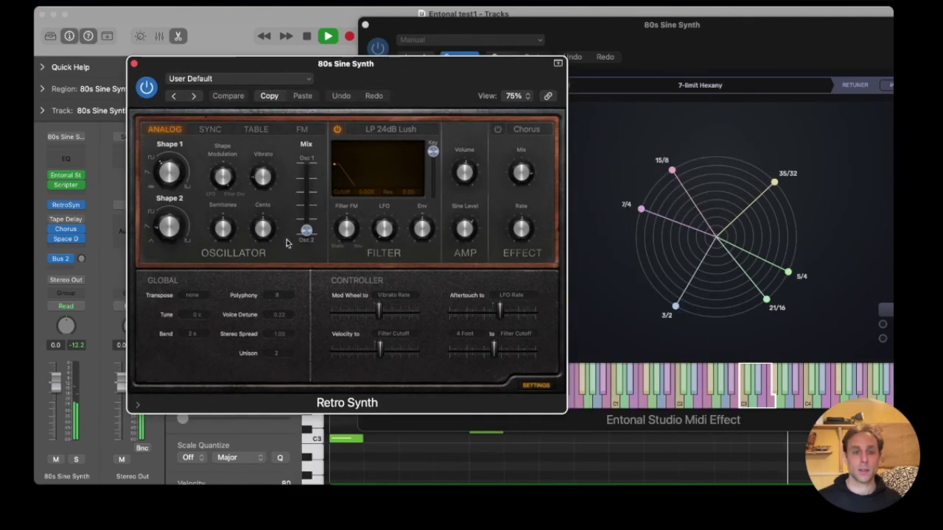
left_click(137, 406)
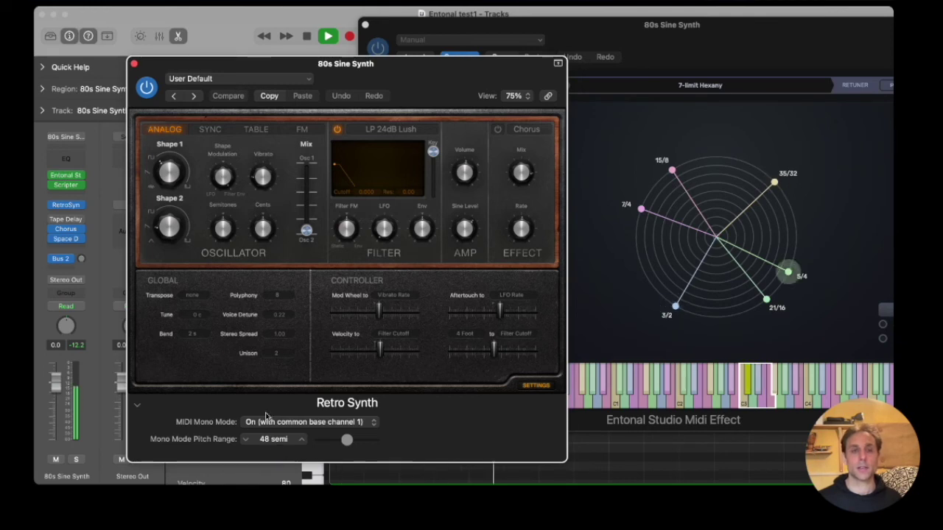
left_click(135, 65)
Step: Load the equal pentatonic shimmer scale from the Entonal Browser
left_click_drag(753, 29, 685, 43)
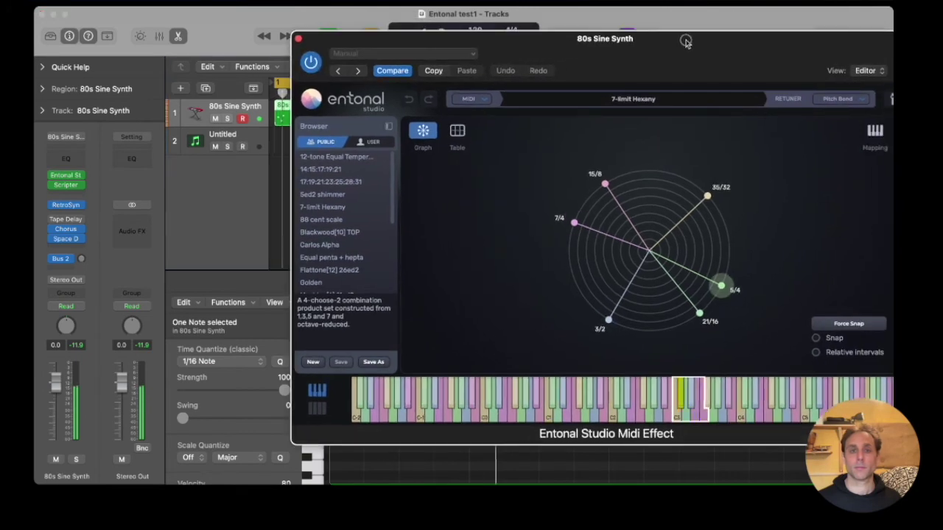
left_click(318, 195)
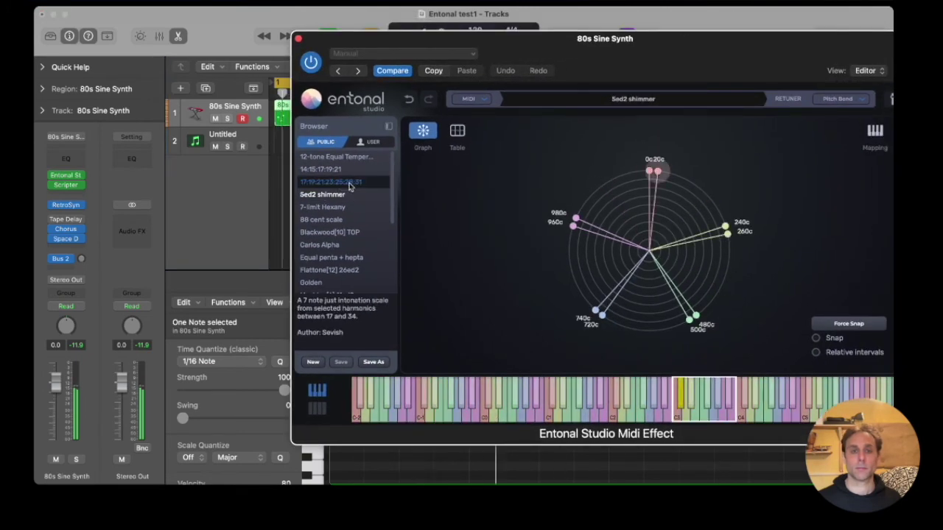
left_click_drag(652, 46, 597, 38)
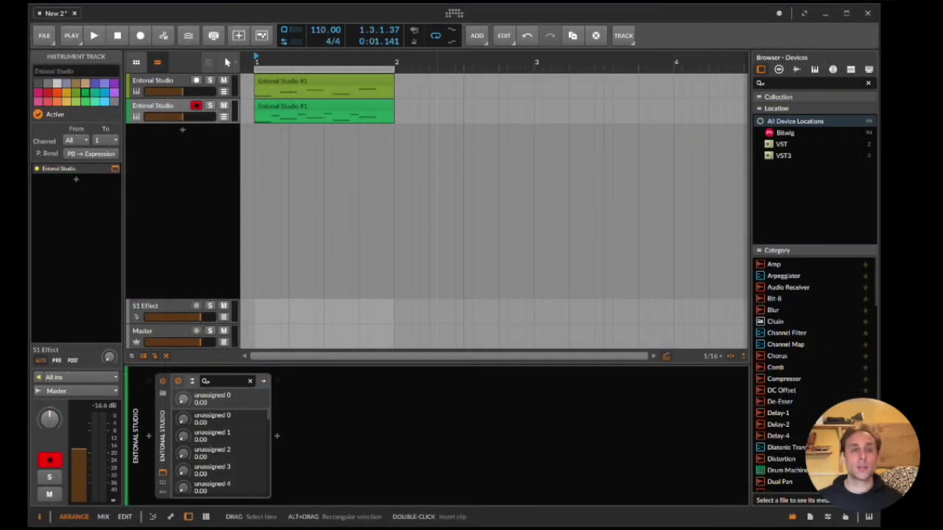
Step: In Bitwig, check the upper Entonal instance's Group setting and close the Surge window
key("super+Tab")
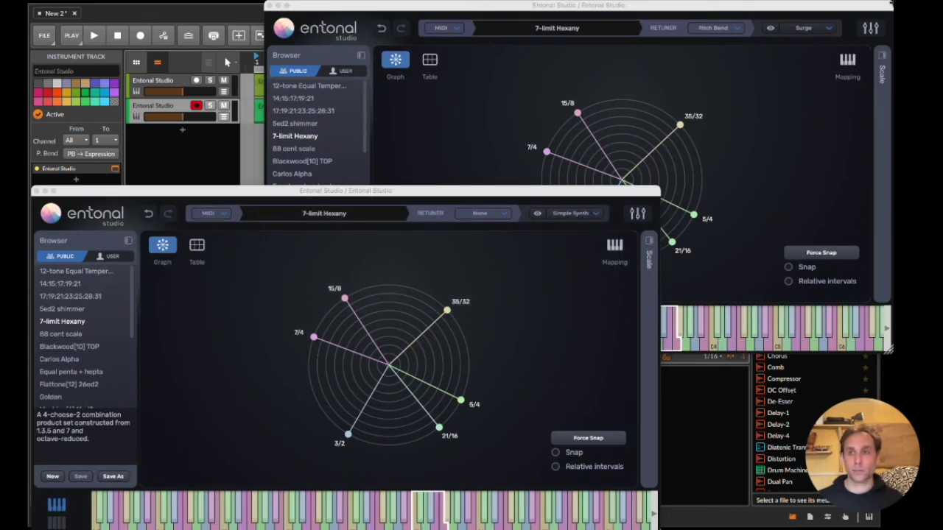
left_click(872, 29)
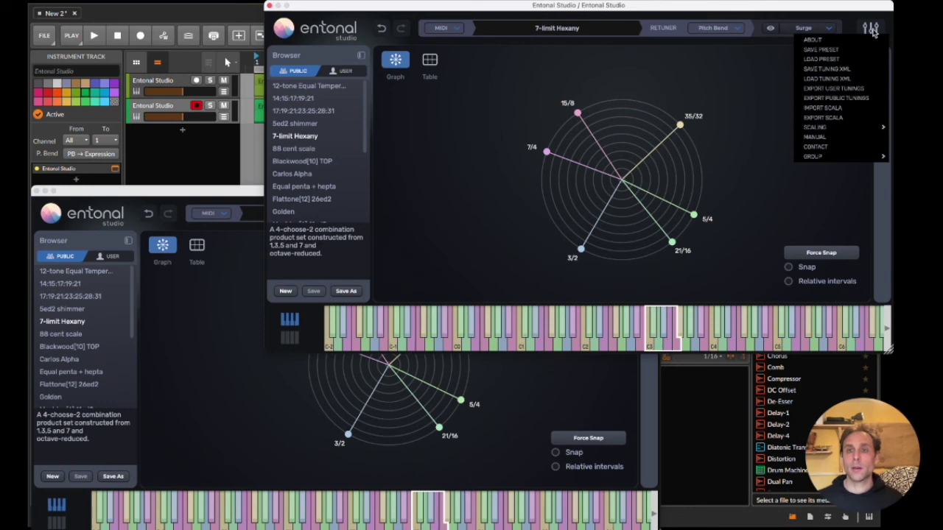
mouse_move(854, 162)
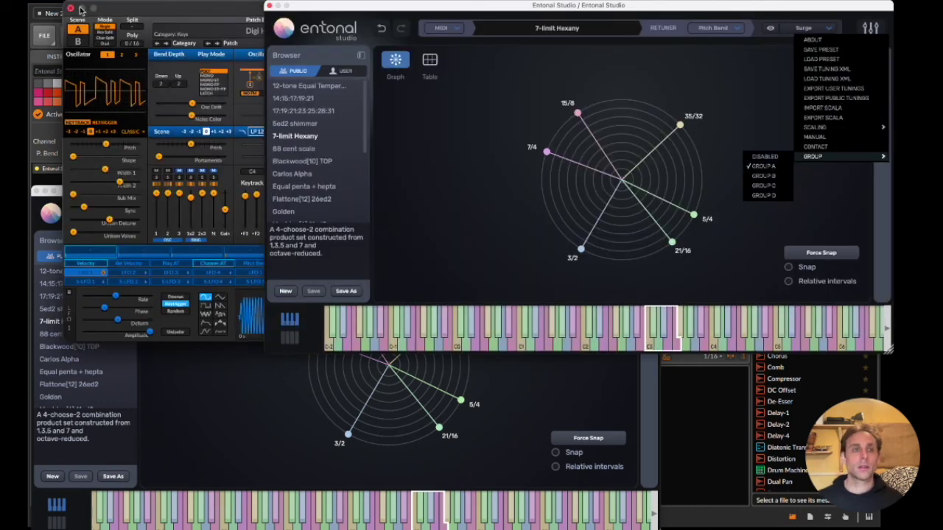
left_click(71, 9)
Step: Confirm the lower Entonal instance is also in Group A, then start playback
left_click(506, 383)
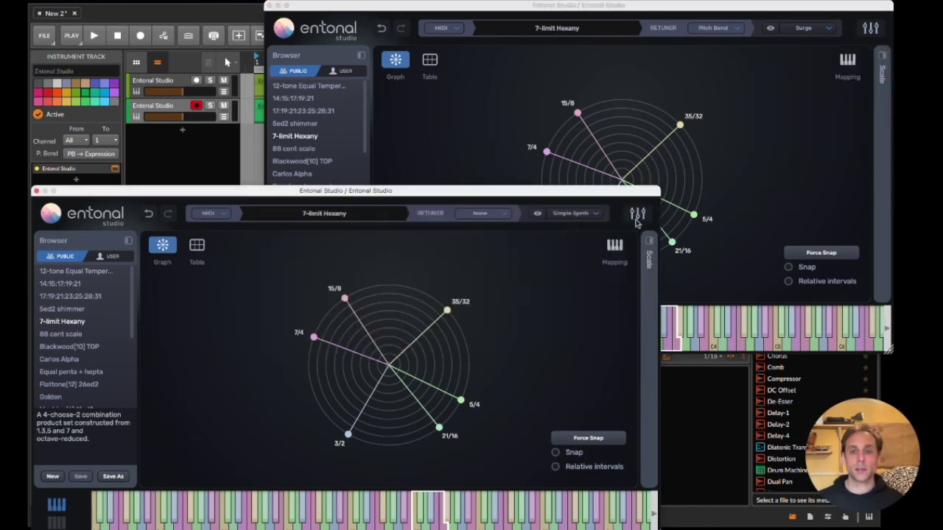
left_click(638, 215)
mouse_move(595, 344)
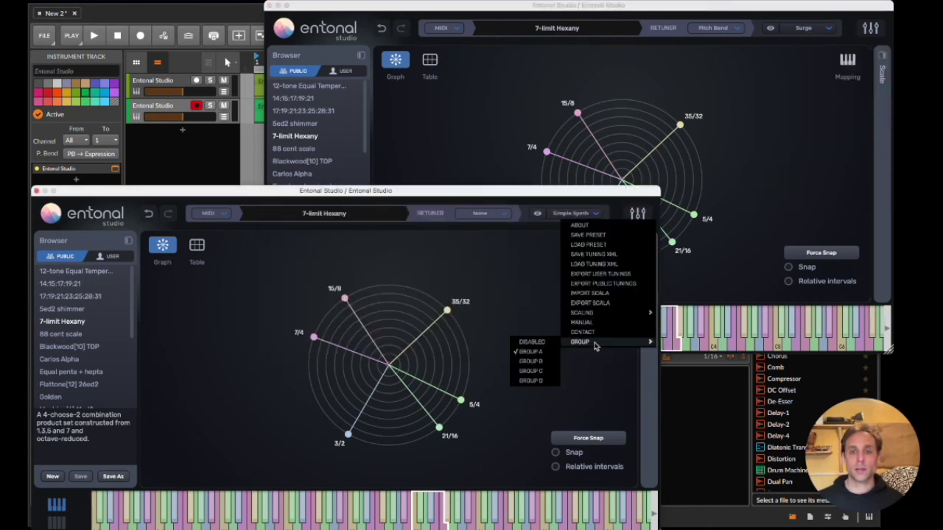
left_click(517, 274)
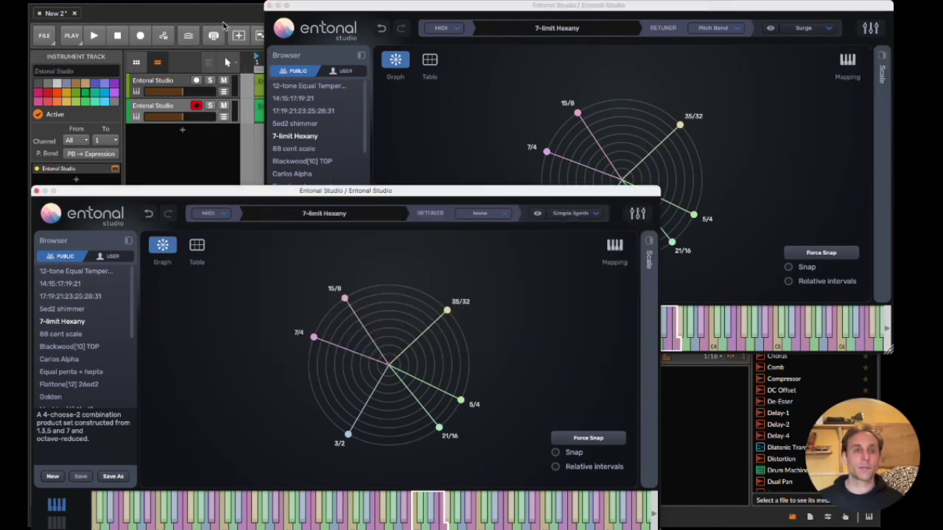
left_click(224, 23)
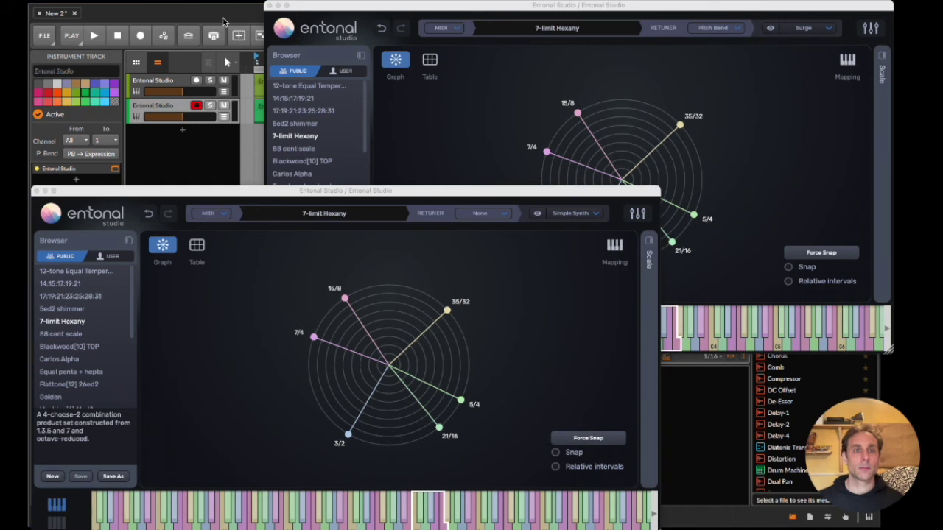
left_click(94, 36)
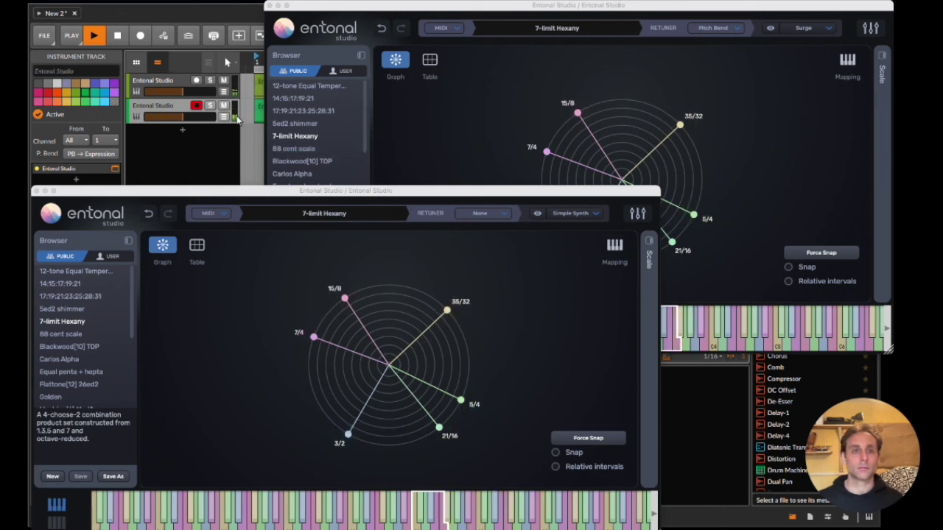
Step: Load Sed2 shimmer, 88 cent, 17:19:21:23:25:28:31, 14:15:17:19:21, and finally Olympos Pentatonic
left_click(62, 310)
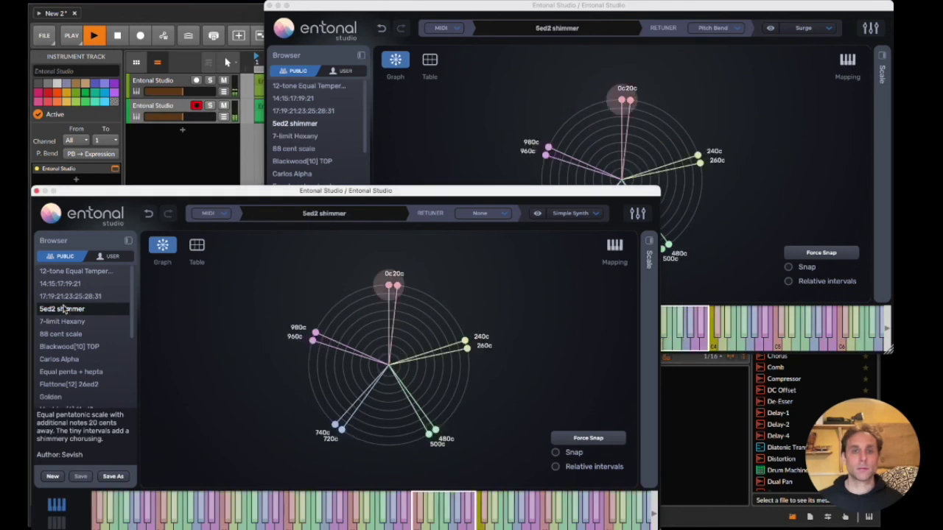
left_click(71, 335)
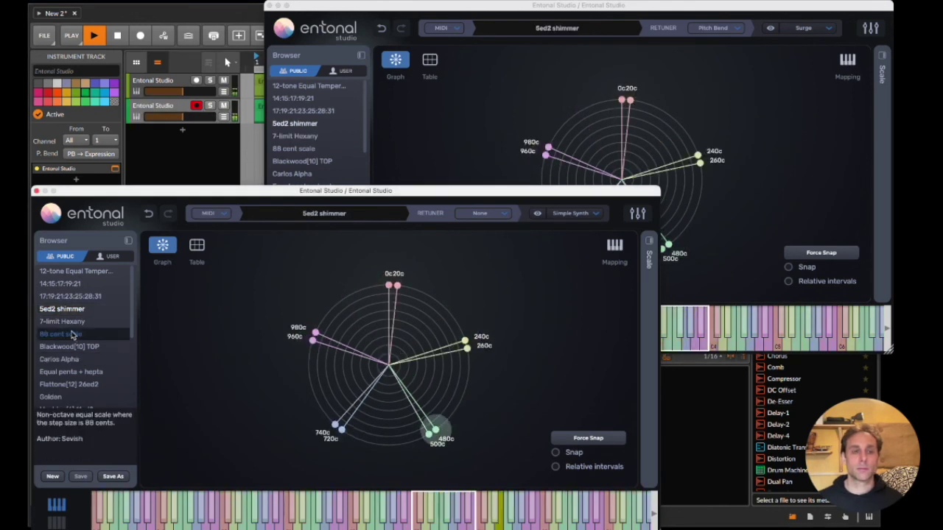
left_click(81, 296)
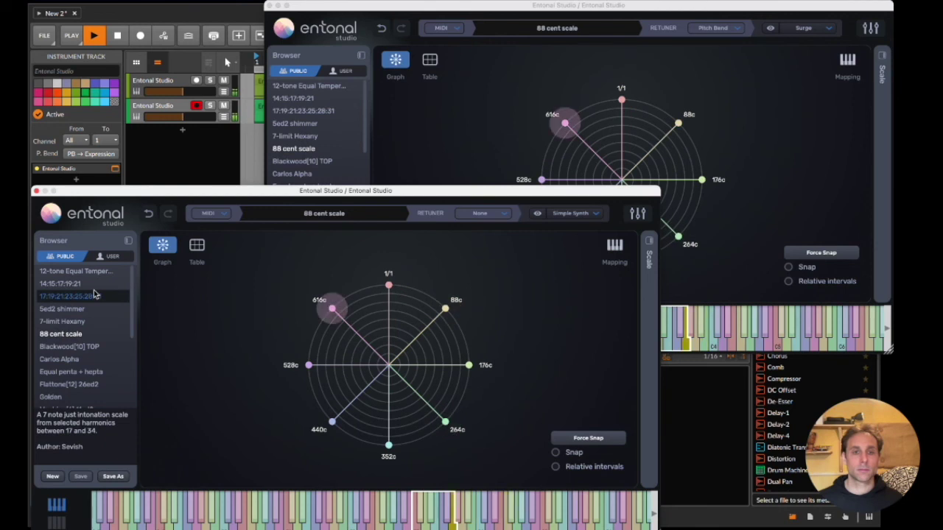
left_click(103, 284)
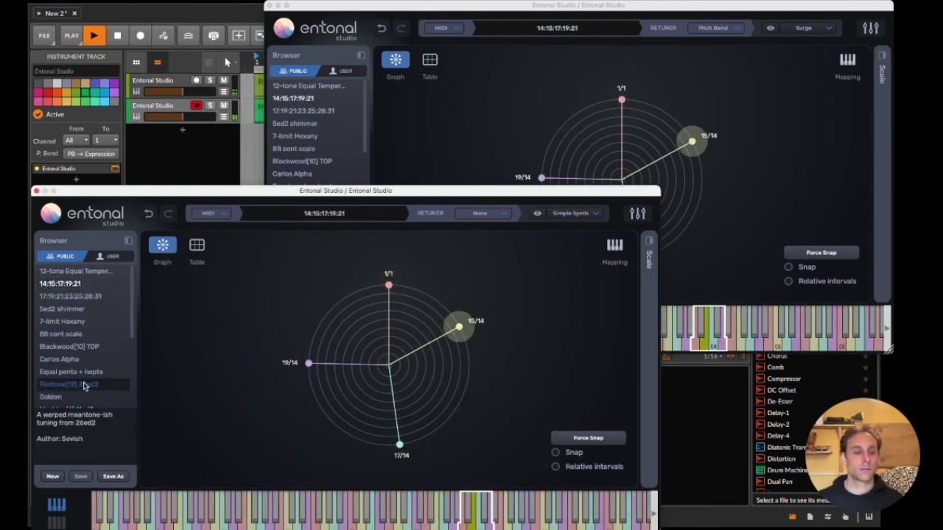
scroll(84, 383, "down", 3)
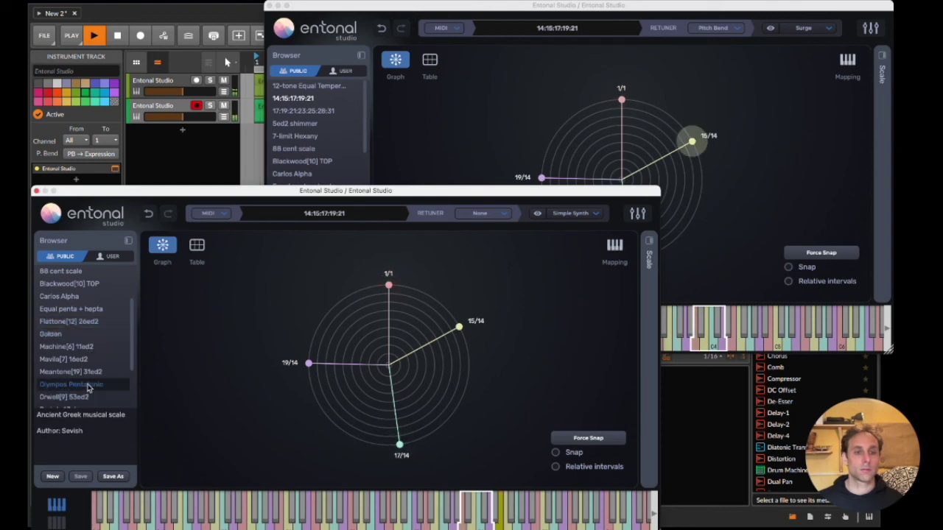
left_click(71, 383)
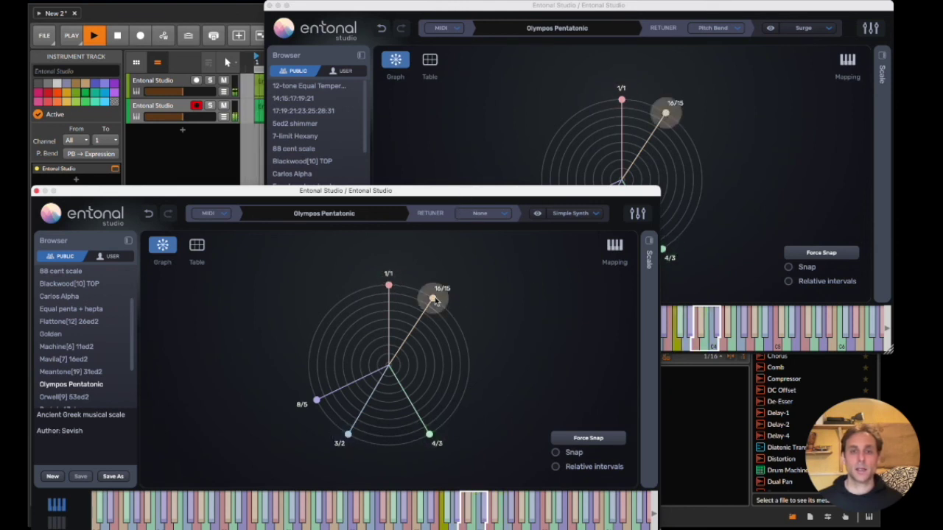
Step: Drag the 16/15 note to other cent values in both windows, then stop and restart playback
left_click_drag(433, 298, 465, 343)
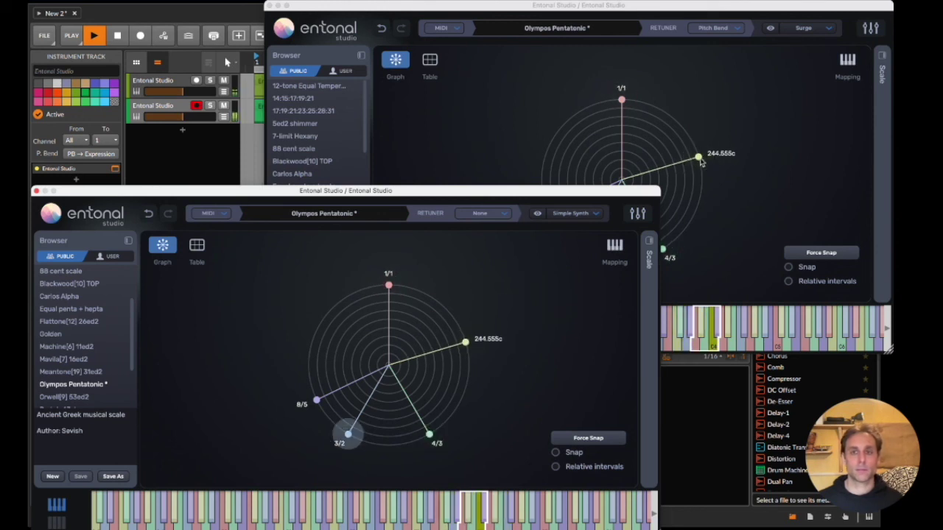
left_click_drag(699, 158, 678, 123)
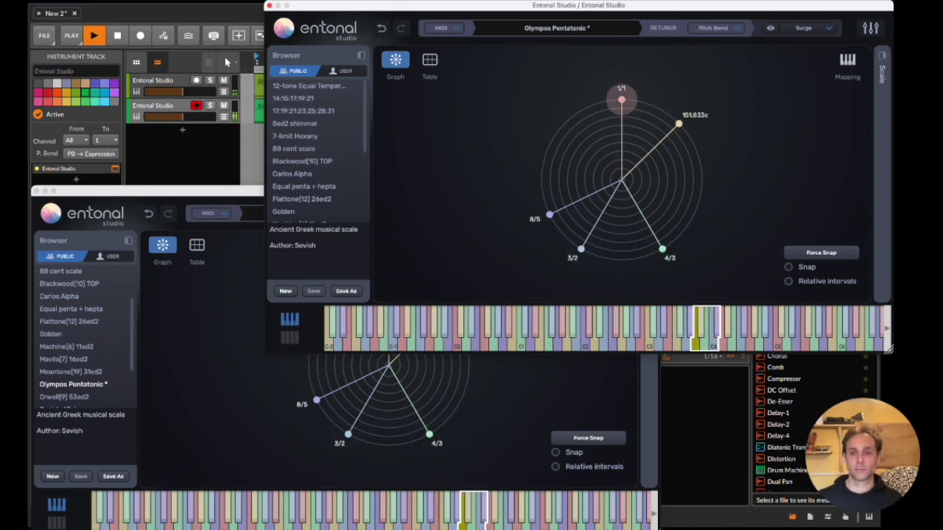
left_click(118, 39)
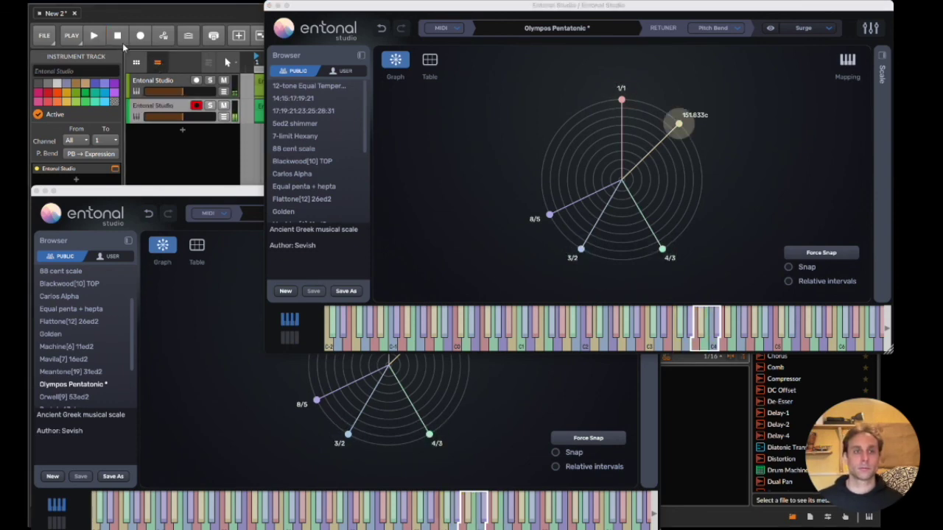
key("space")
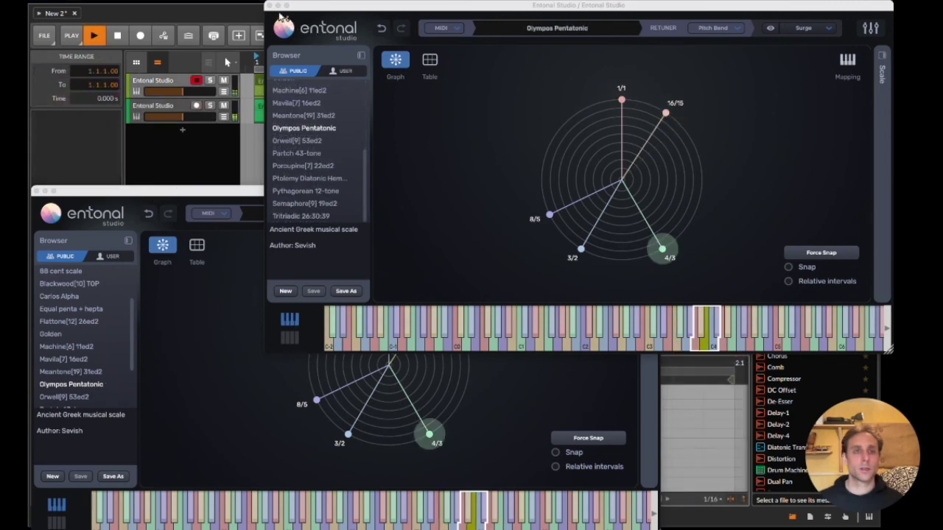
Step: Close both Entonal Studio windows and enlarge Bitwig's clip note editor area
left_click(268, 6)
left_click(36, 190)
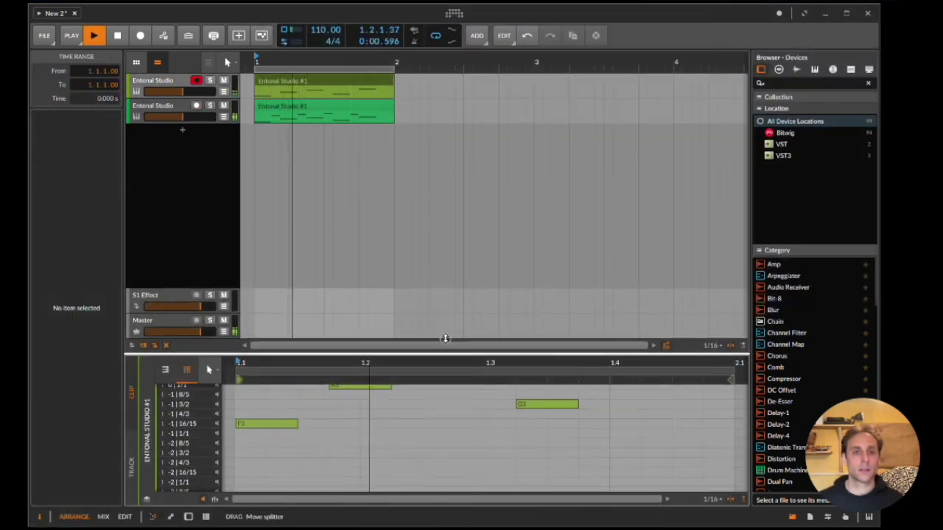
left_click_drag(423, 355, 424, 288)
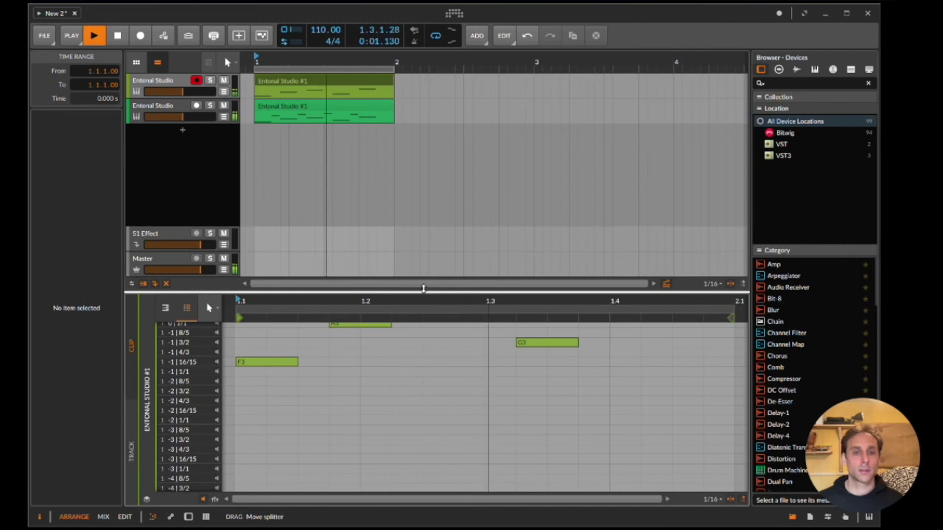
Step: Select the second Entonal Studio track and return to its note editor showing rows labelled 16/15, 4/3
left_click(178, 111)
key("d")
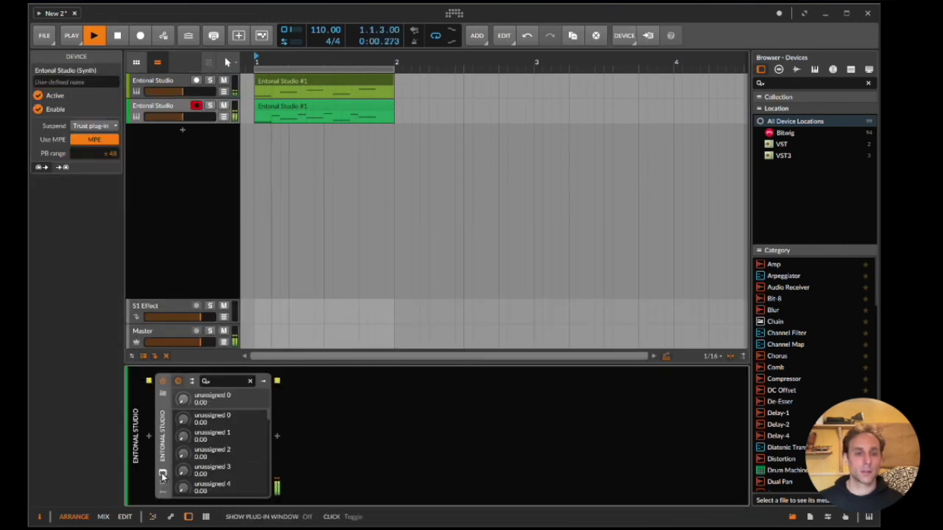
key("e")
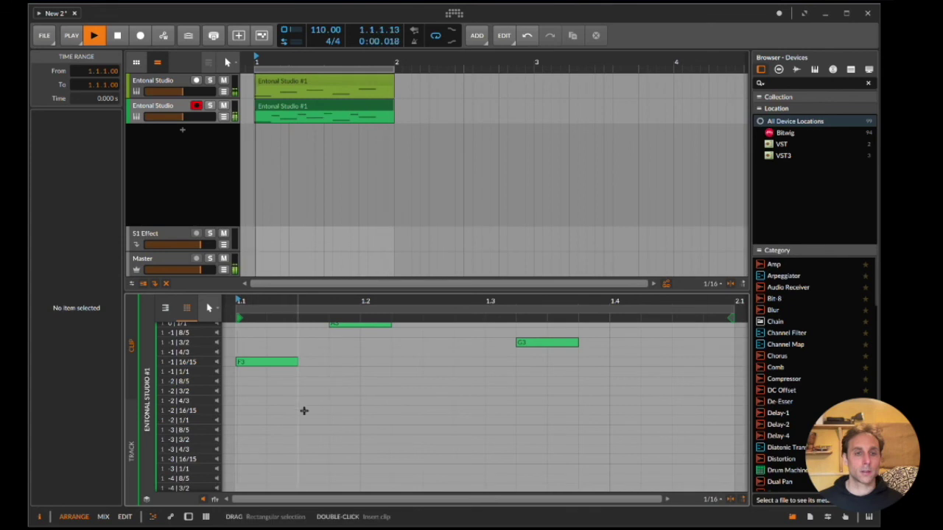